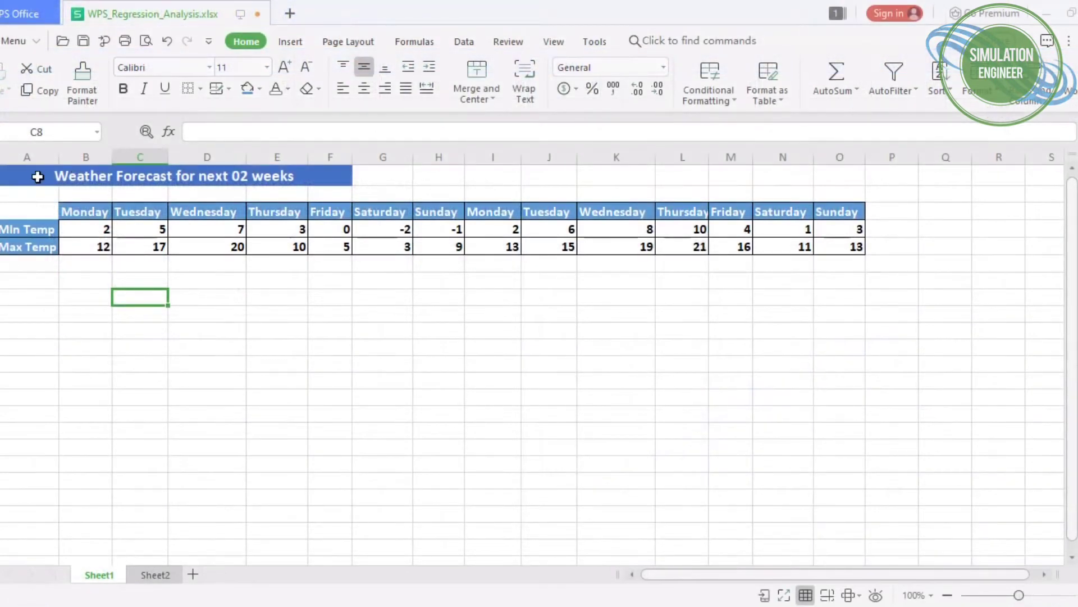
# Step: Type 'Interested in getting a nice curve fit for the data available' into B8
pyautogui.moveTo(38, 177); pyautogui.dragTo(81, 181)
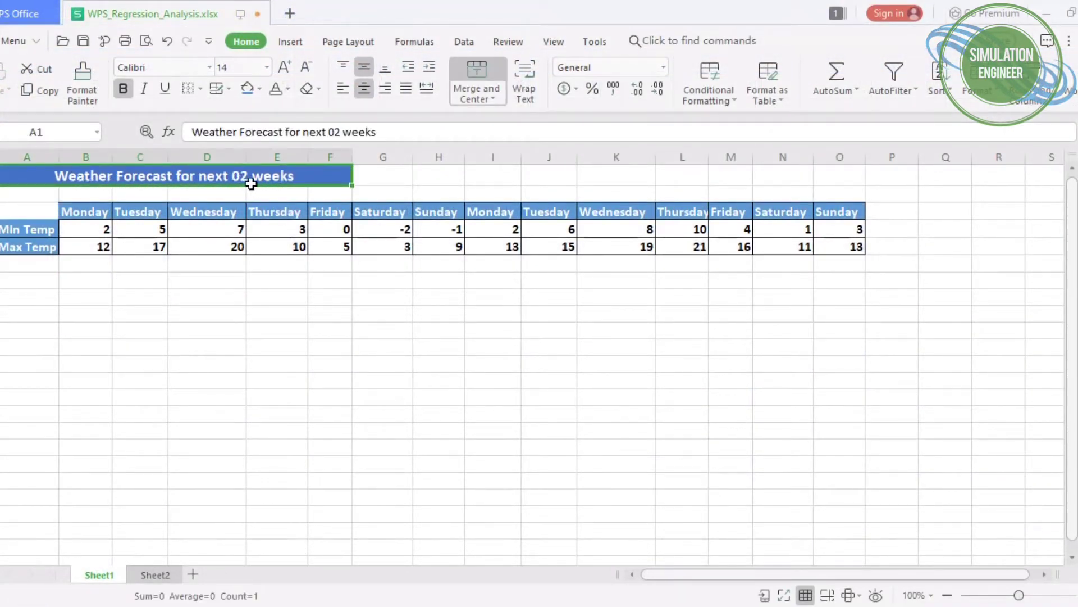
pyautogui.click(99, 272)
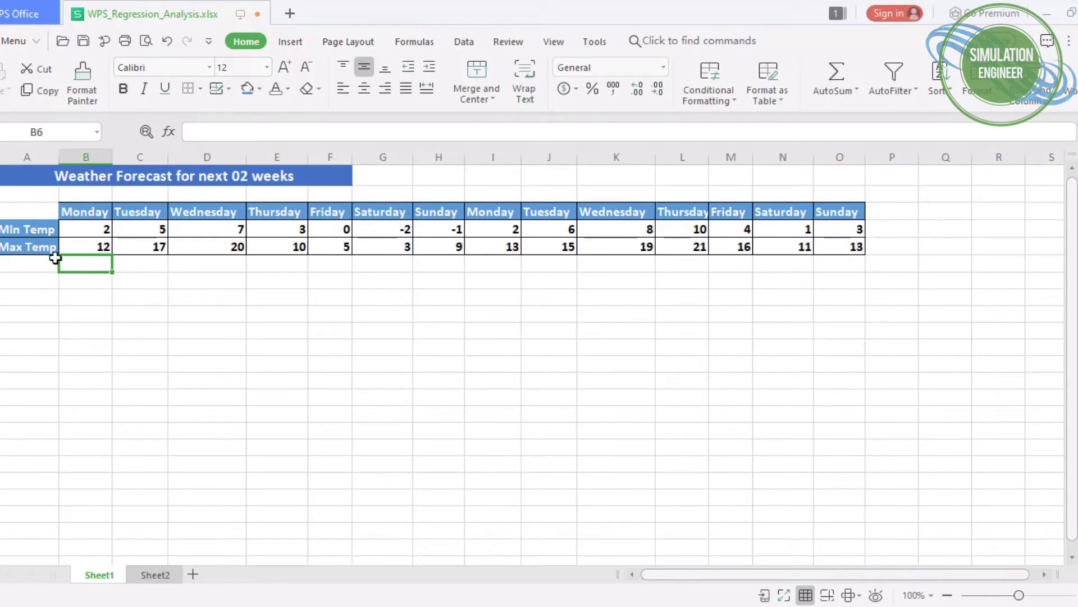
pyautogui.click(75, 292)
pyautogui.write('Interested in getting a n')
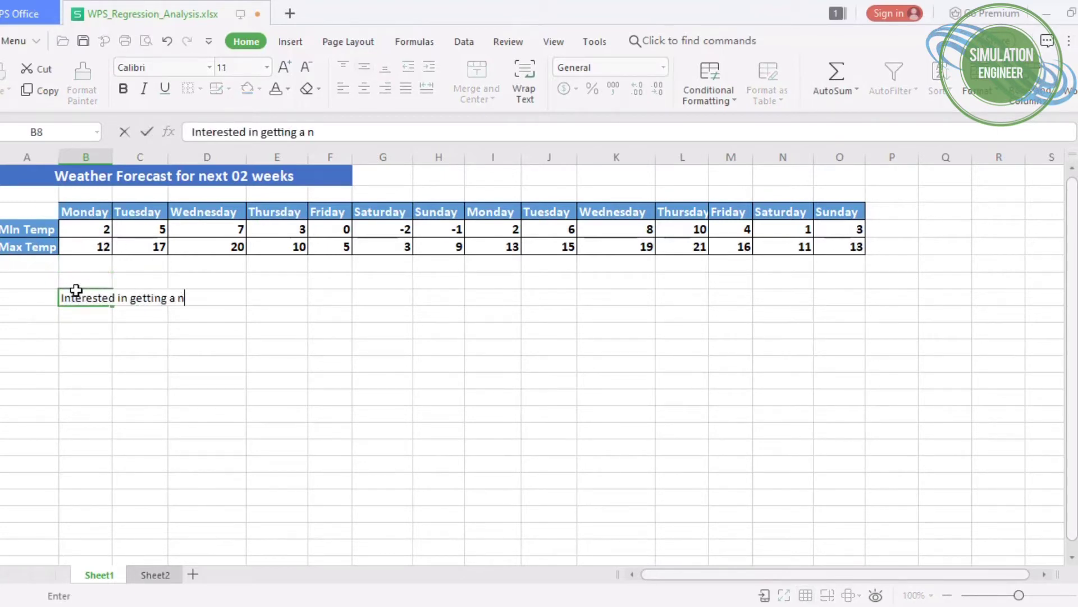
pyautogui.write('ice curve fit for the data available')
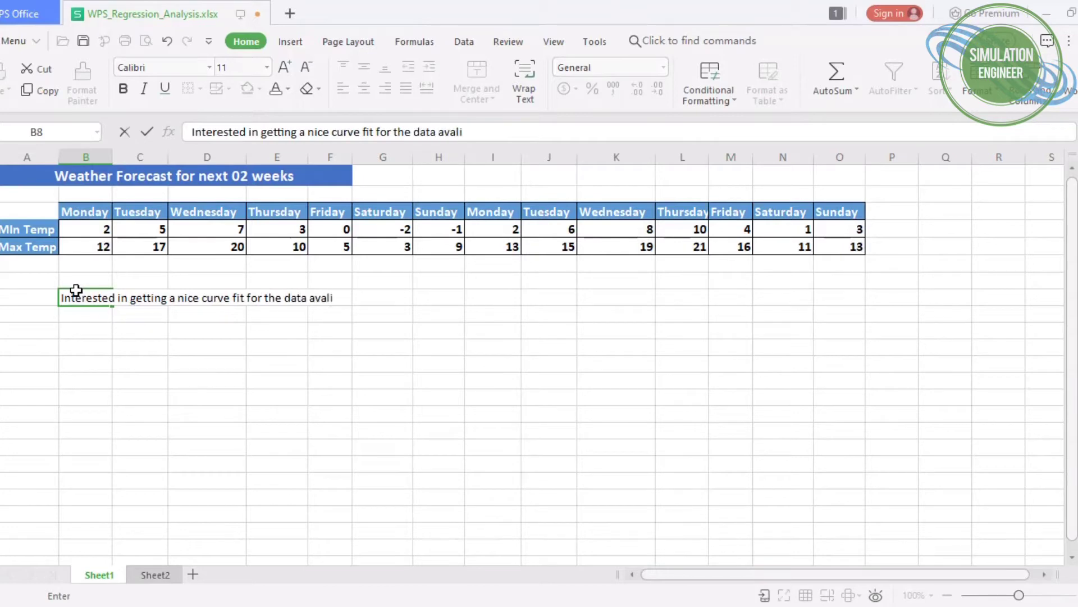
pyautogui.press('Return')
# Step: Type the forecast note ending 'onwards based on our regression analysis graphically' into B9
pyautogui.write('Later on try to doe forecast')
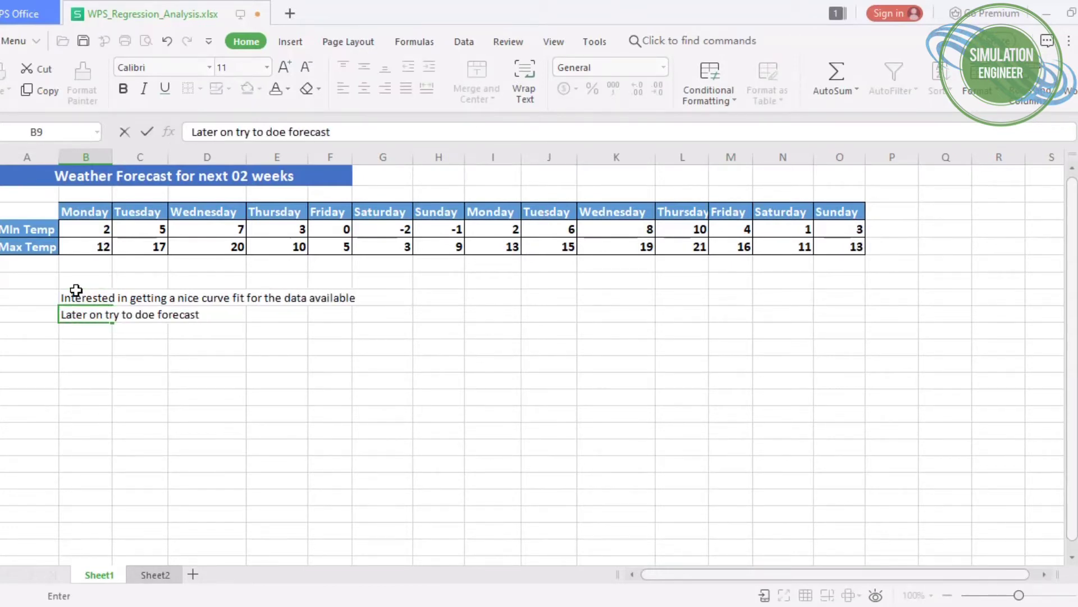
pyautogui.write(' for several days without th')
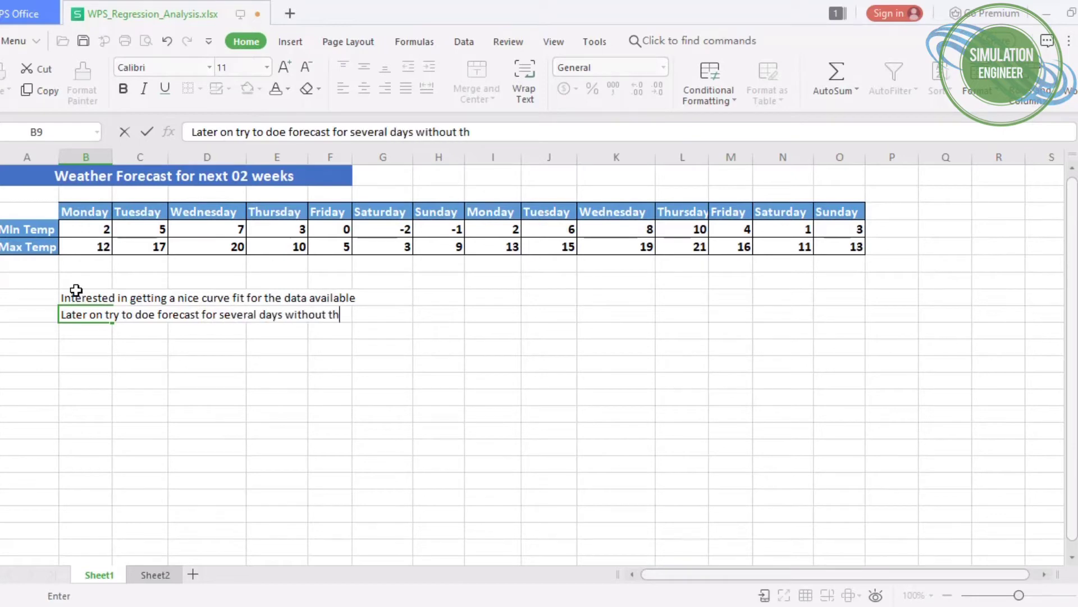
pyautogui.write('e')
pyautogui.press('BackSpace')
pyautogui.press('BackSpace')
pyautogui.press('BackSpace')
pyautogui.press('BackSpace')
pyautogui.press('BackSpace')
pyautogui.press('BackSpace')
pyautogui.press('BackSpace')
pyautogui.press('BackSpace')
pyautogui.press('BackSpace')
pyautogui.press('BackSpace')
pyautogui.write('onwards based on our regre')
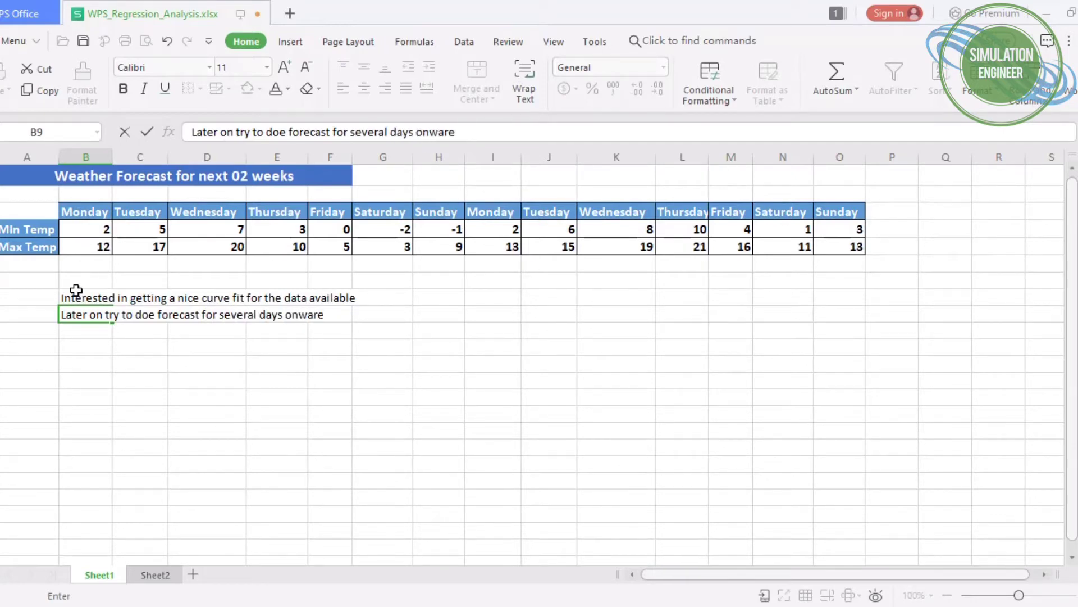
pyautogui.write('ssion analysis graphically')
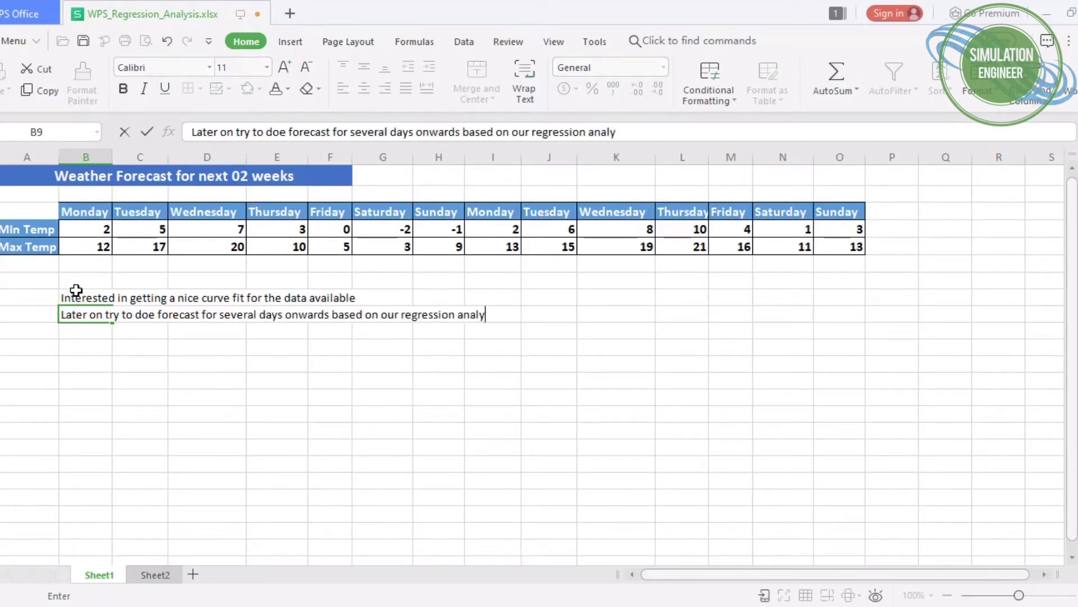
pyautogui.press('Return')
pyautogui.click(277, 346)
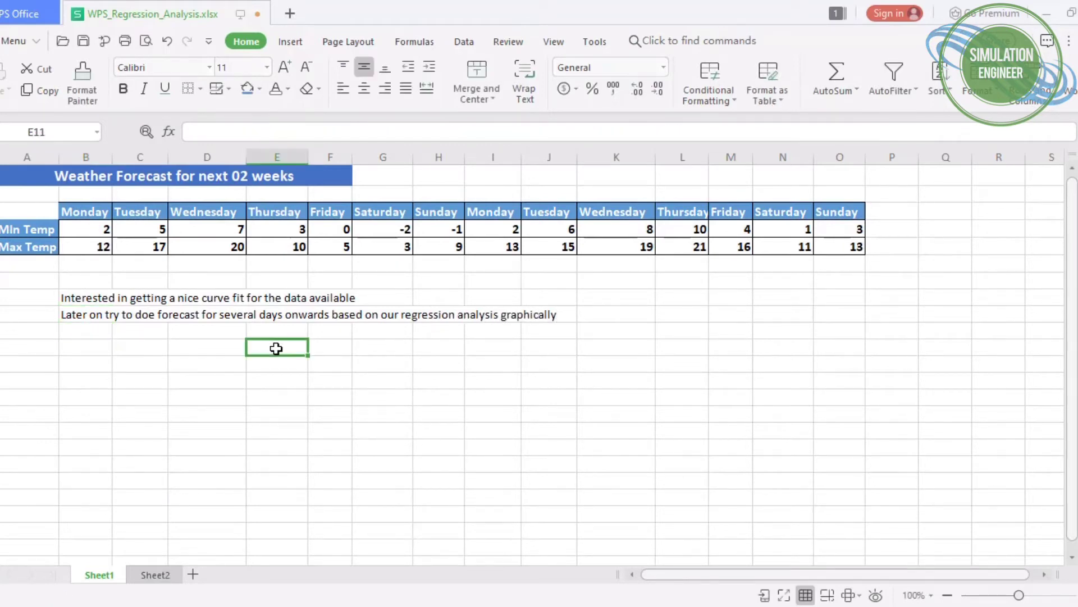
# Step: Enter 'Let us start' in B10 and make B8:B10 bold
pyautogui.click(77, 329)
pyautogui.write('Let us start')
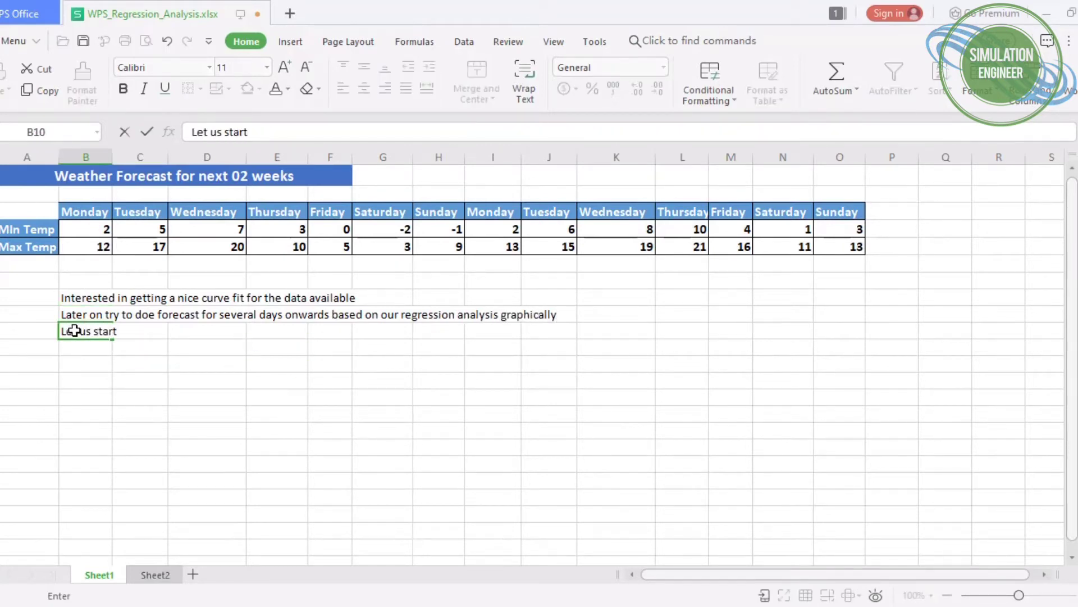
pyautogui.press('Return')
pyautogui.moveTo(72, 298); pyautogui.dragTo(84, 331)
pyautogui.hotkey('ctrl', 'b')
pyautogui.click(330, 349)
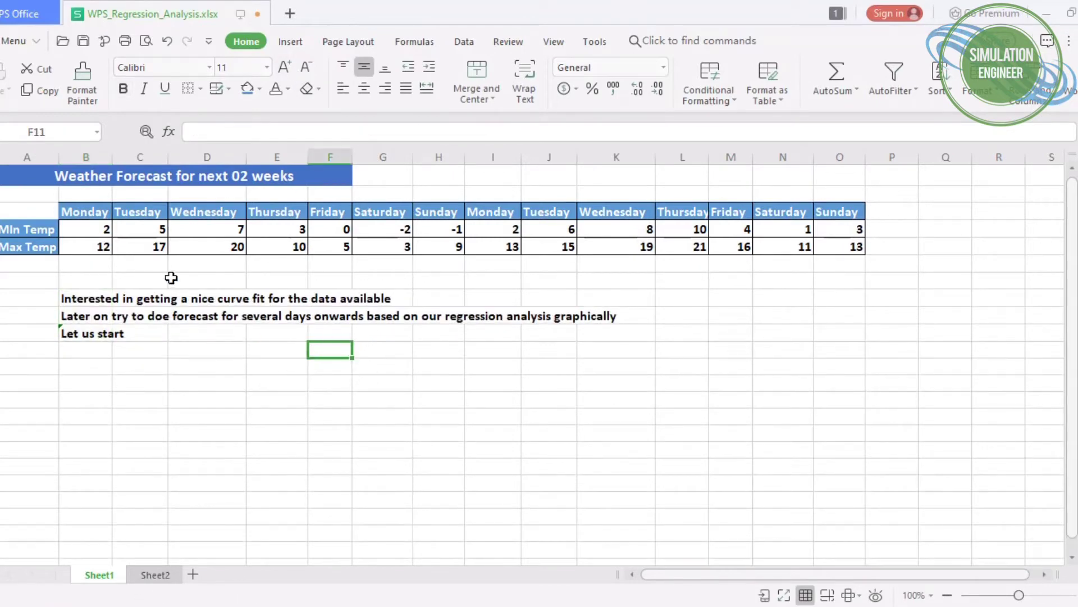
# Step: Insert a plain XY scatter chart of the B4:O5 min/max temperatures and place it below the notes
pyautogui.moveTo(86, 227); pyautogui.dragTo(494, 250)
pyautogui.moveTo(673, 265); pyautogui.dragTo(849, 246)
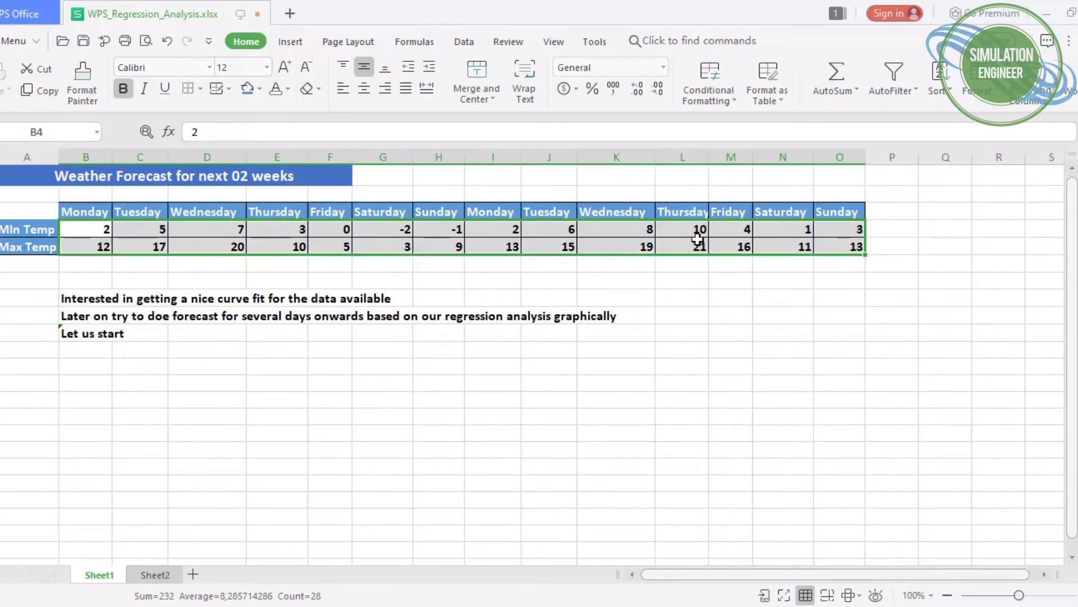
pyautogui.click(289, 43)
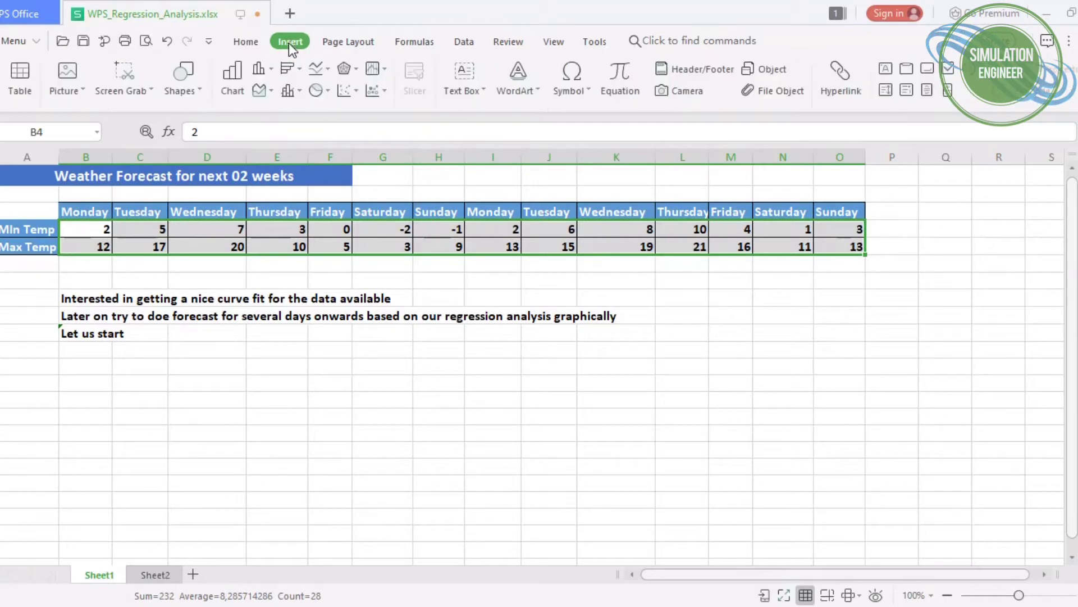
pyautogui.click(357, 91)
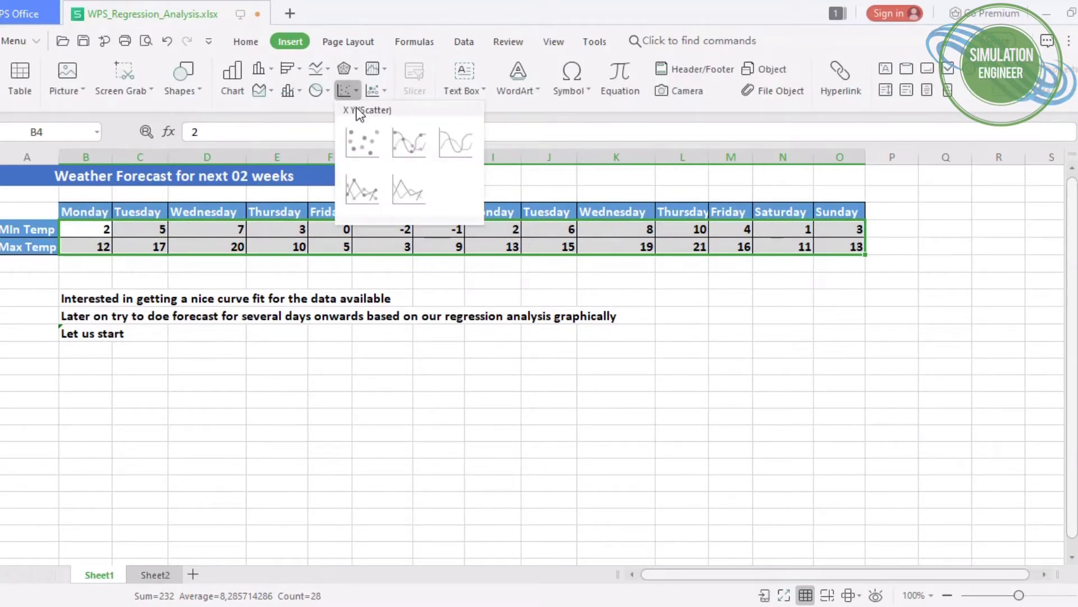
pyautogui.click(368, 136)
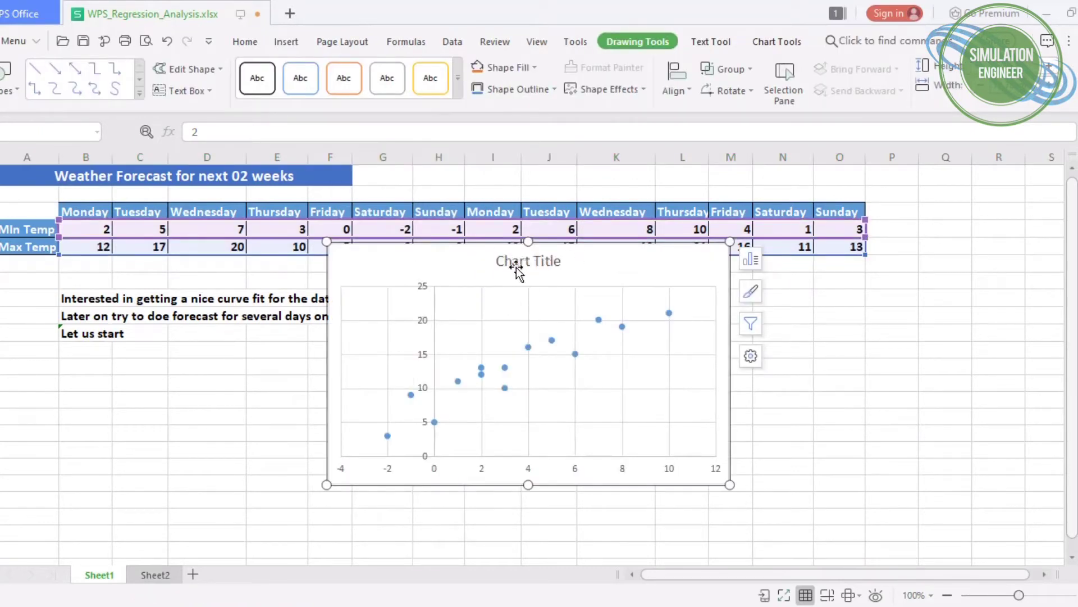
pyautogui.moveTo(455, 265); pyautogui.dragTo(275, 339)
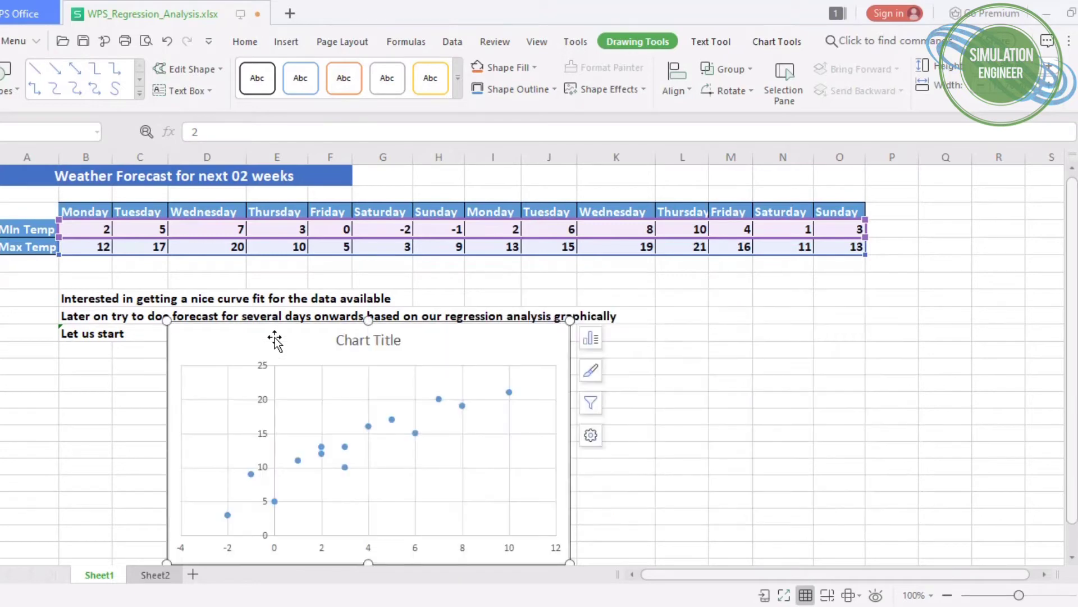
# Step: Add a trendline to the Max Temp vs Min Temp scatter series
pyautogui.click(392, 421)
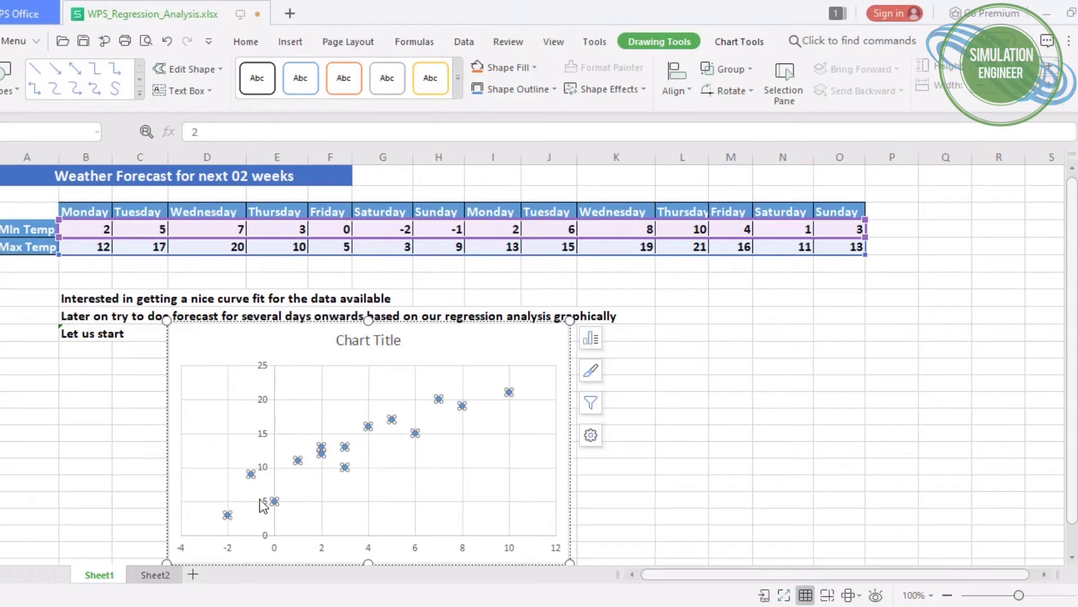
pyautogui.rightClick(372, 434)
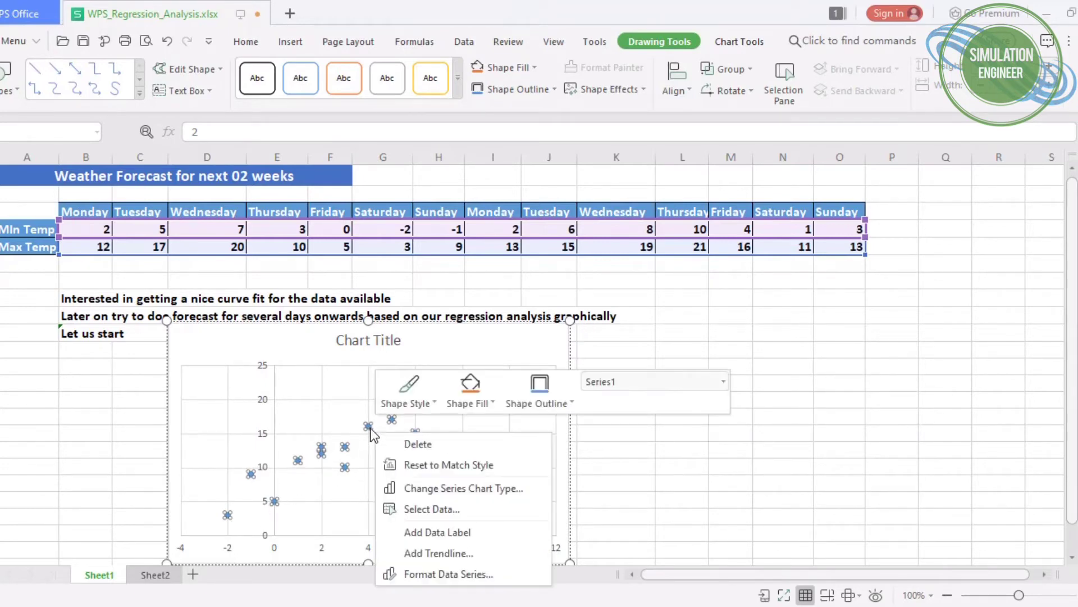
pyautogui.click(454, 554)
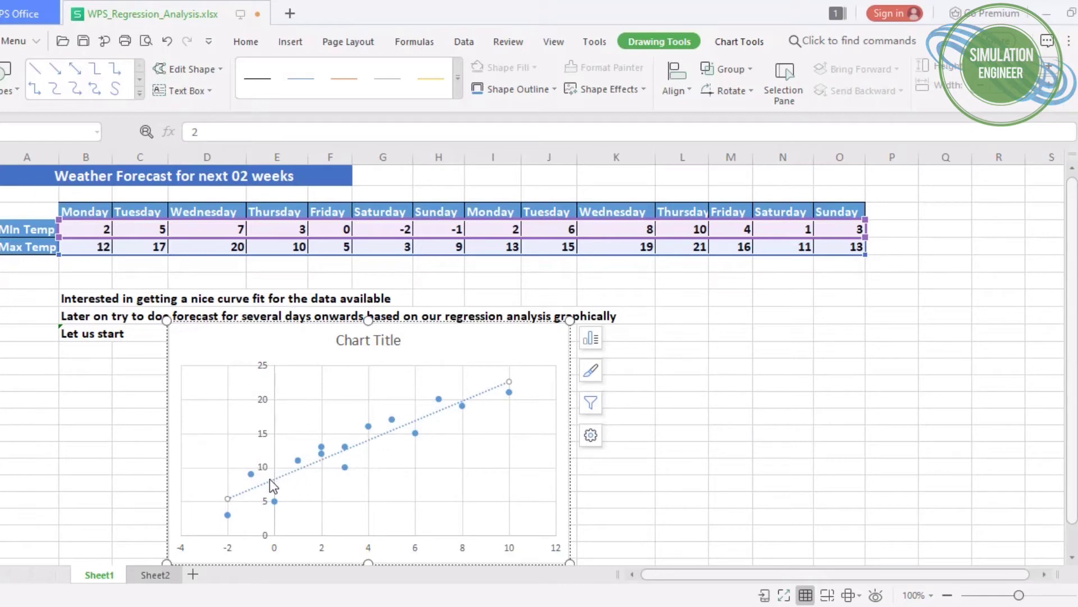
# Step: Turn on Display Equation and Display R-squared value for the trendline
pyautogui.rightClick(393, 430)
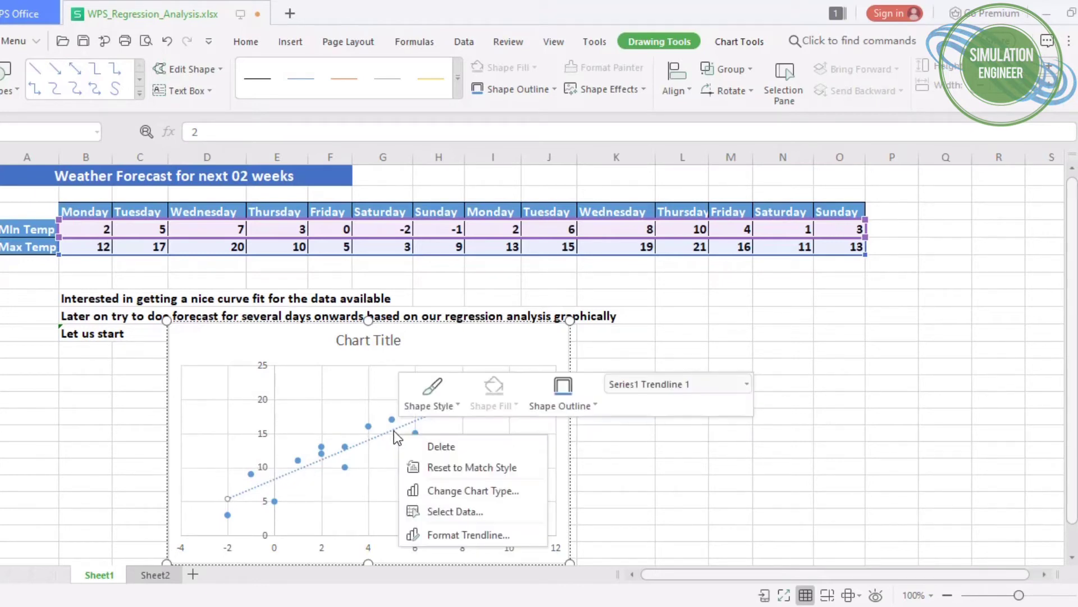
pyautogui.click(492, 540)
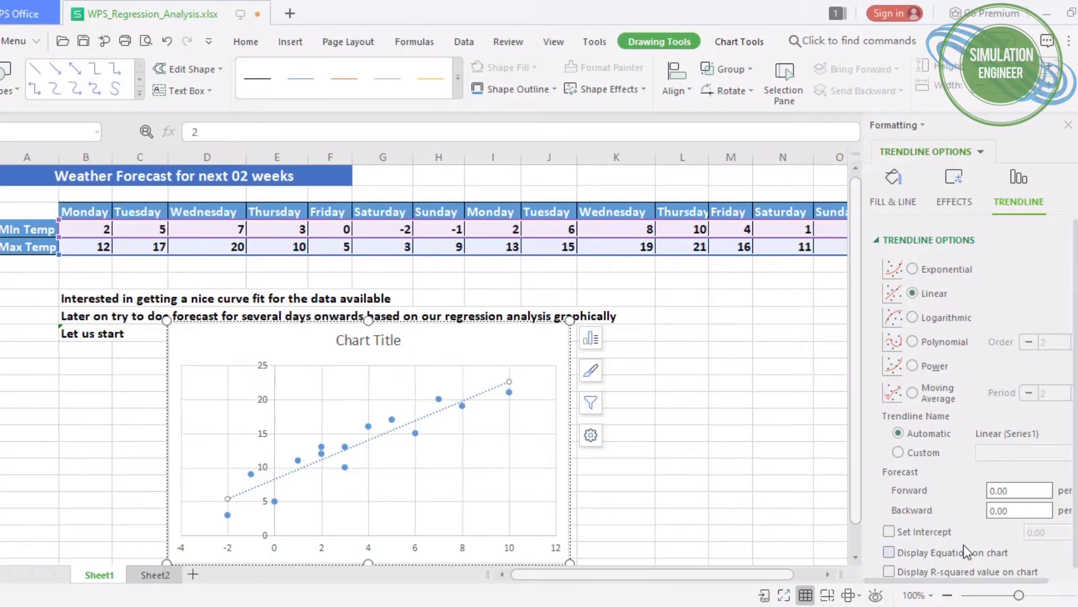
pyautogui.click(928, 554)
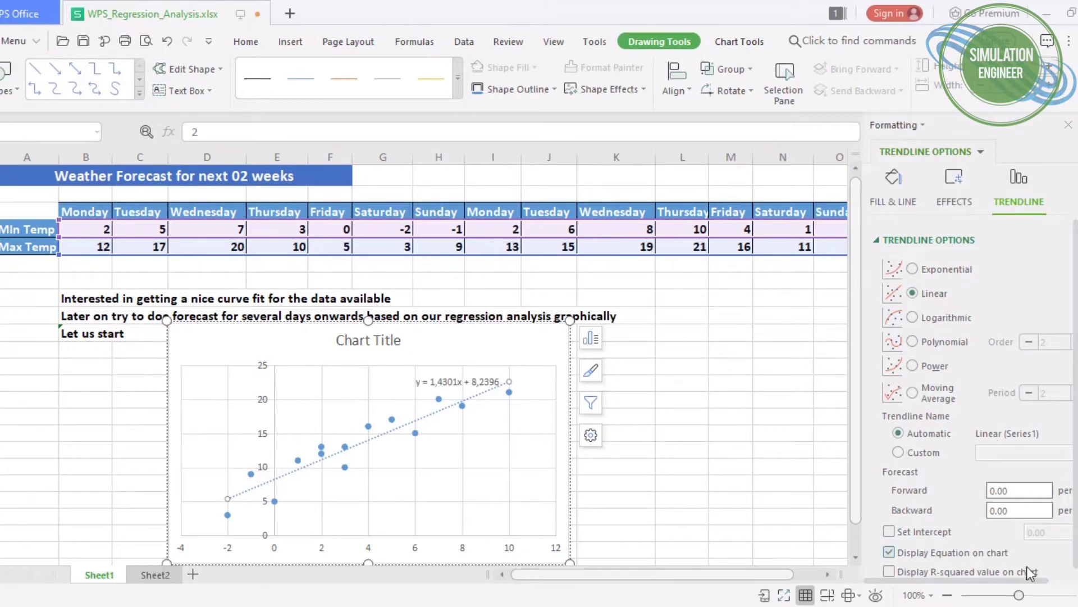
pyautogui.scroll(-1, 1075, 575)
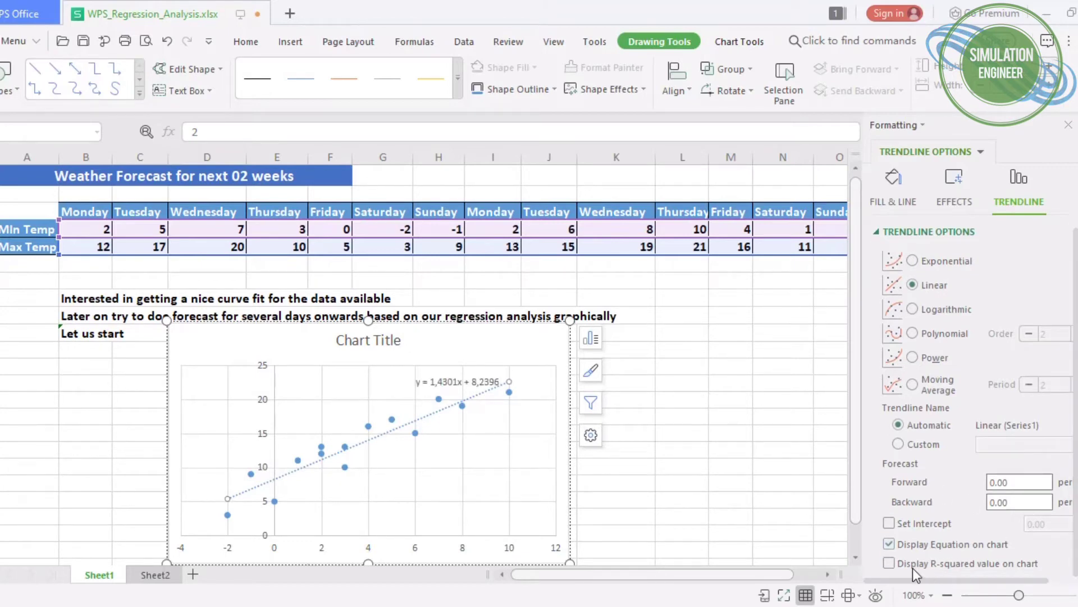
pyautogui.click(889, 563)
# Step: Make the equation and R² label font size 10 and bold, and move it left over the plot
pyautogui.click(458, 392)
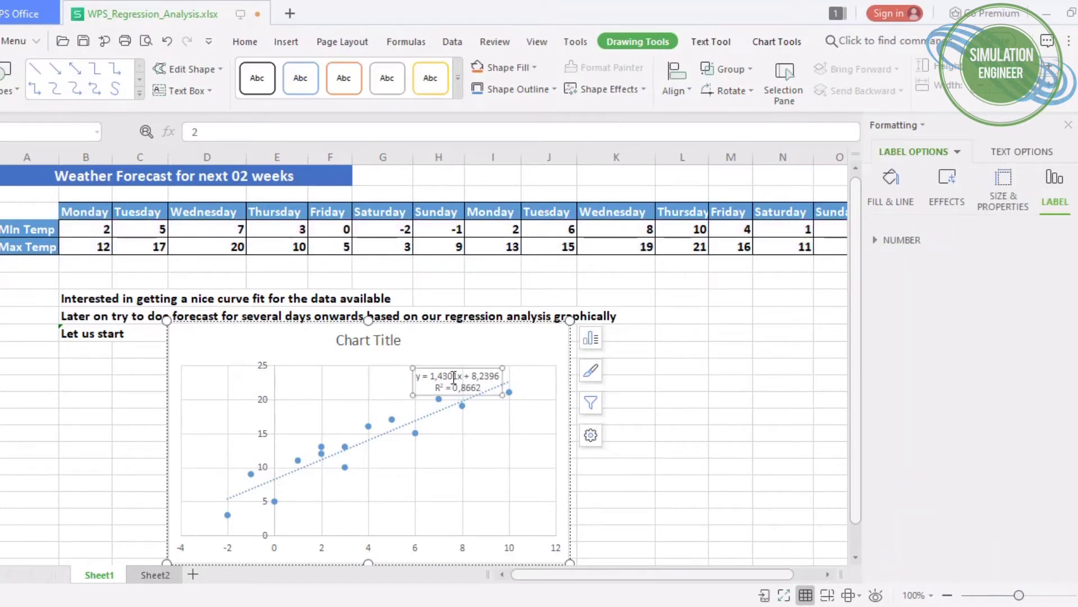
pyautogui.click(243, 43)
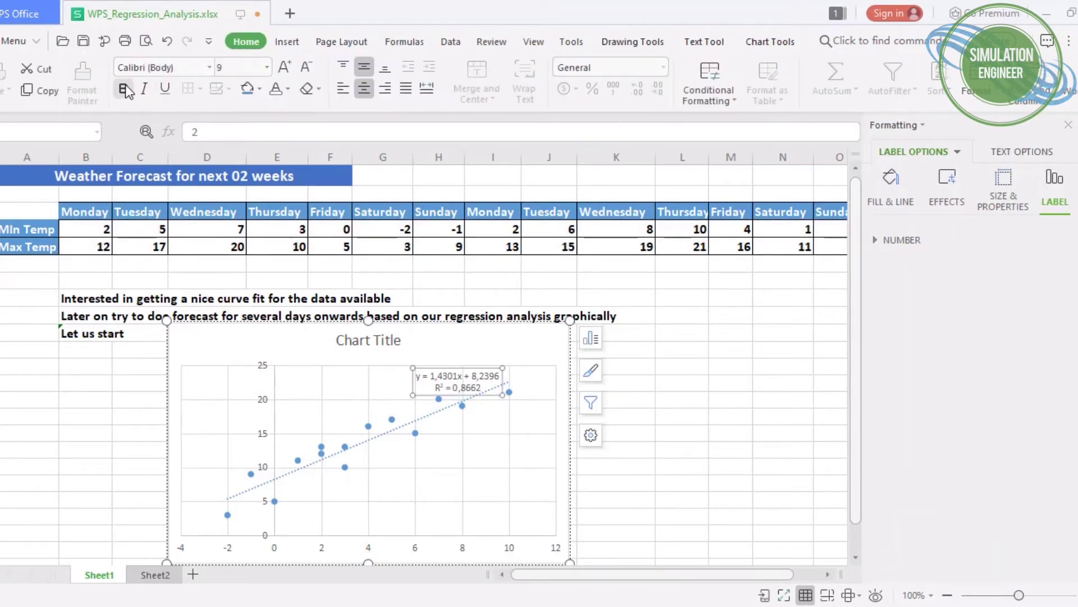
pyautogui.click(287, 68)
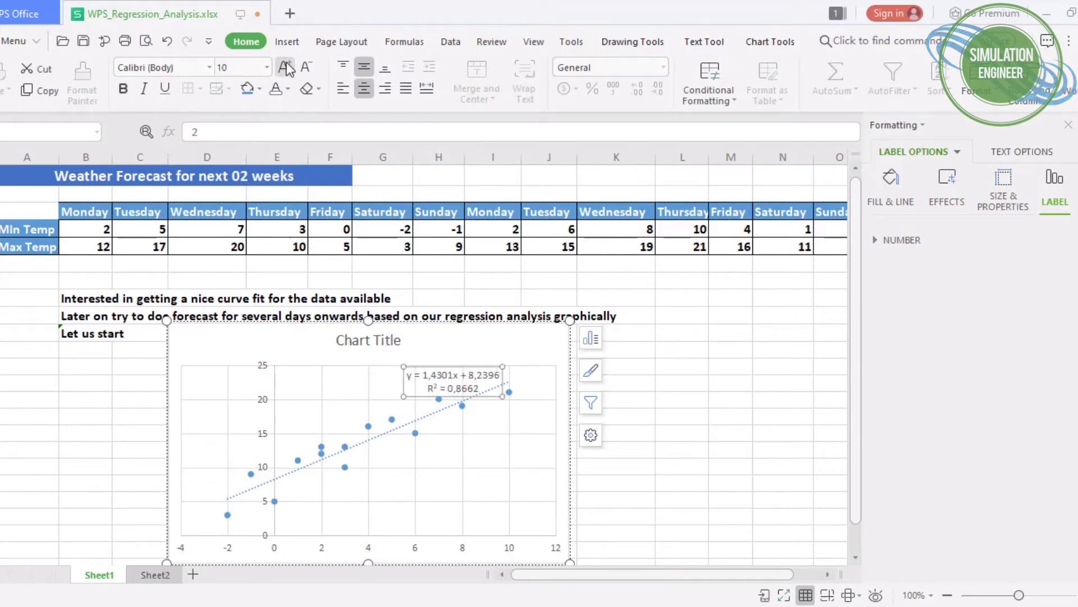
pyautogui.click(124, 89)
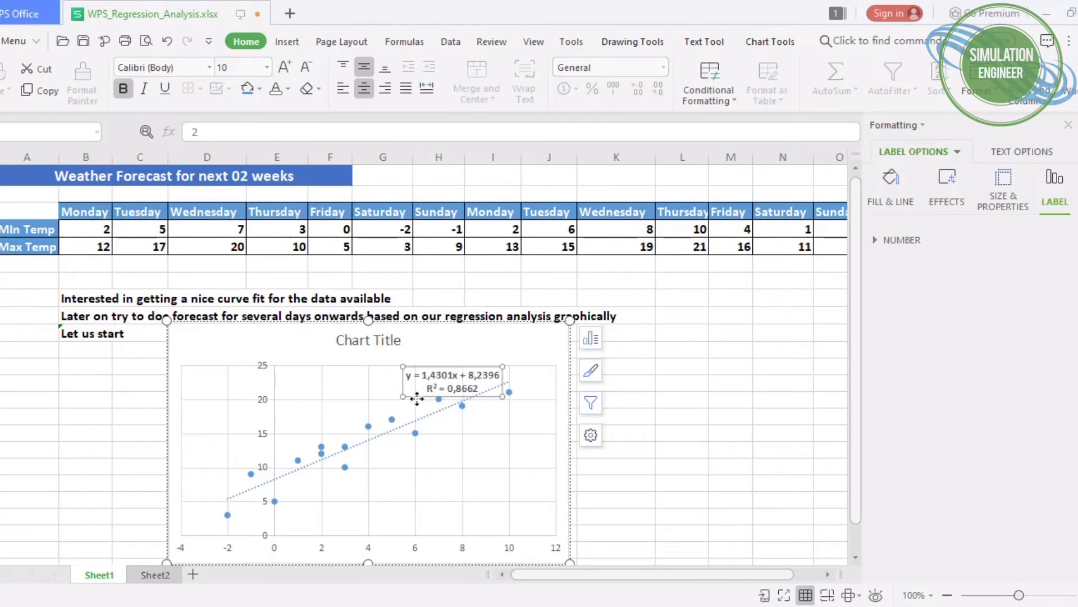
pyautogui.moveTo(416, 398); pyautogui.dragTo(330, 406)
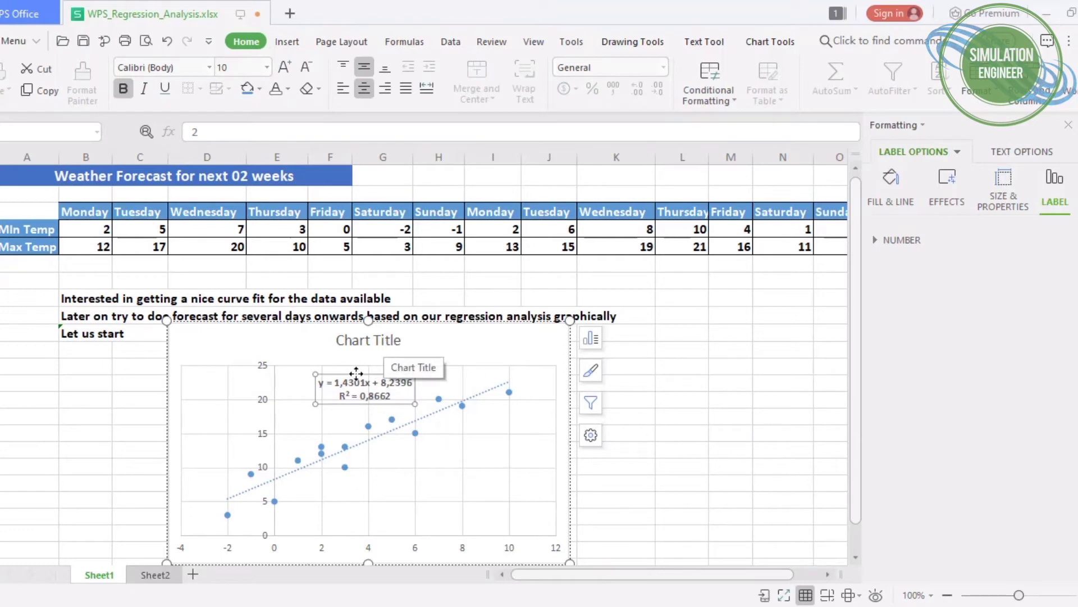
# Step: Highlight the R² and equation lines inside the label, then reselect the trendline
pyautogui.click(341, 396)
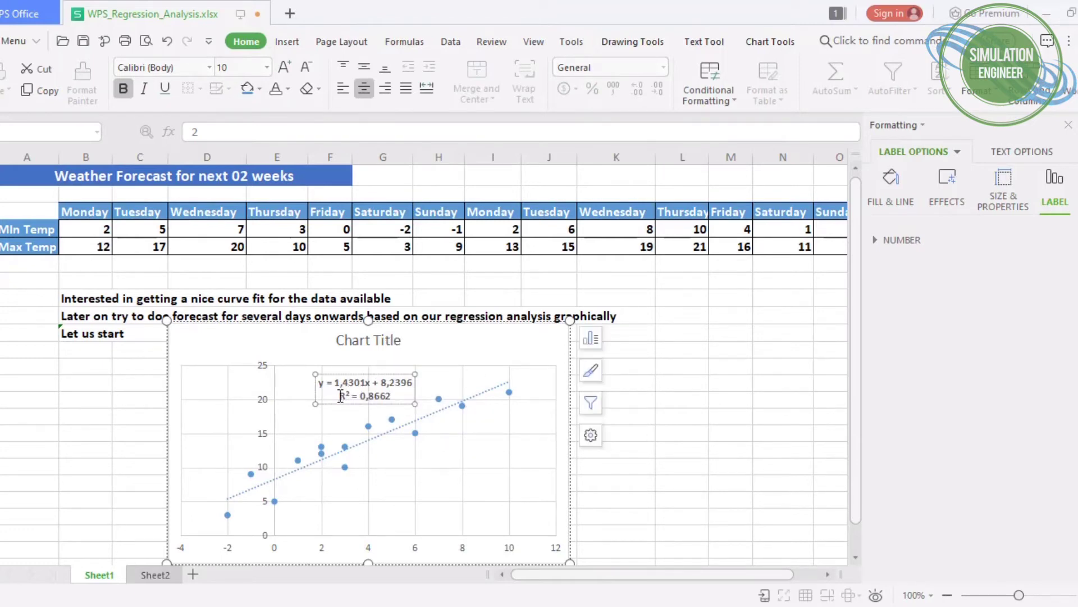
pyautogui.moveTo(341, 396); pyautogui.dragTo(396, 398)
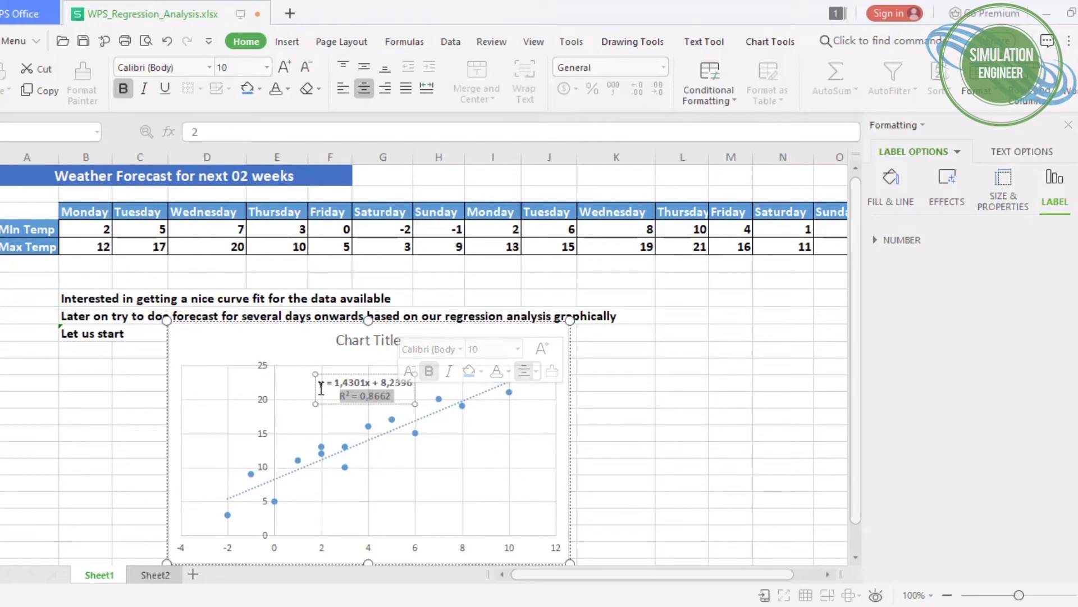
pyautogui.moveTo(321, 384); pyautogui.dragTo(415, 385)
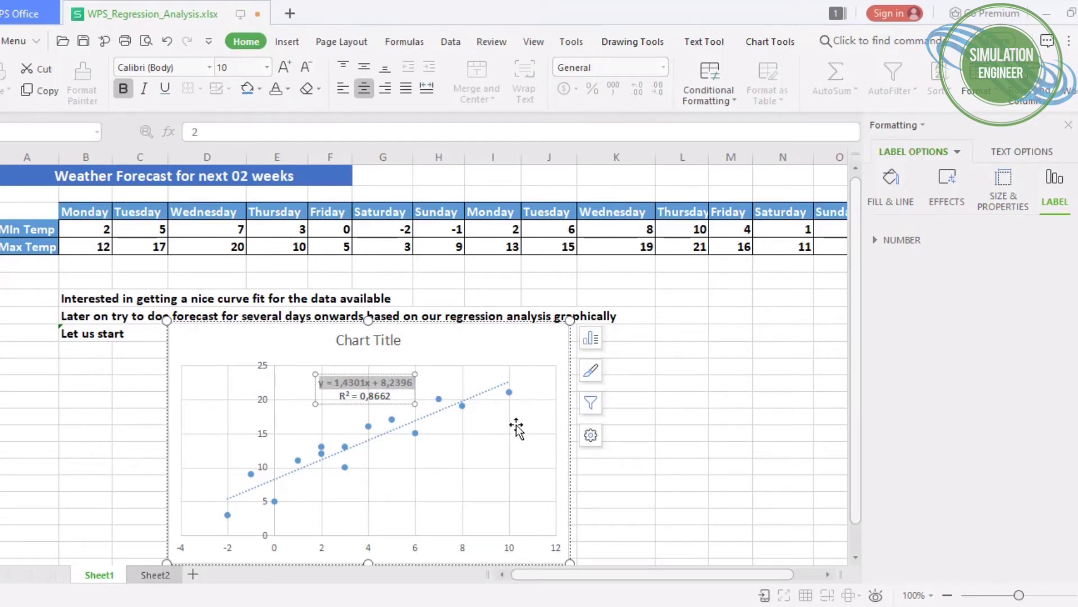
pyautogui.click(496, 390)
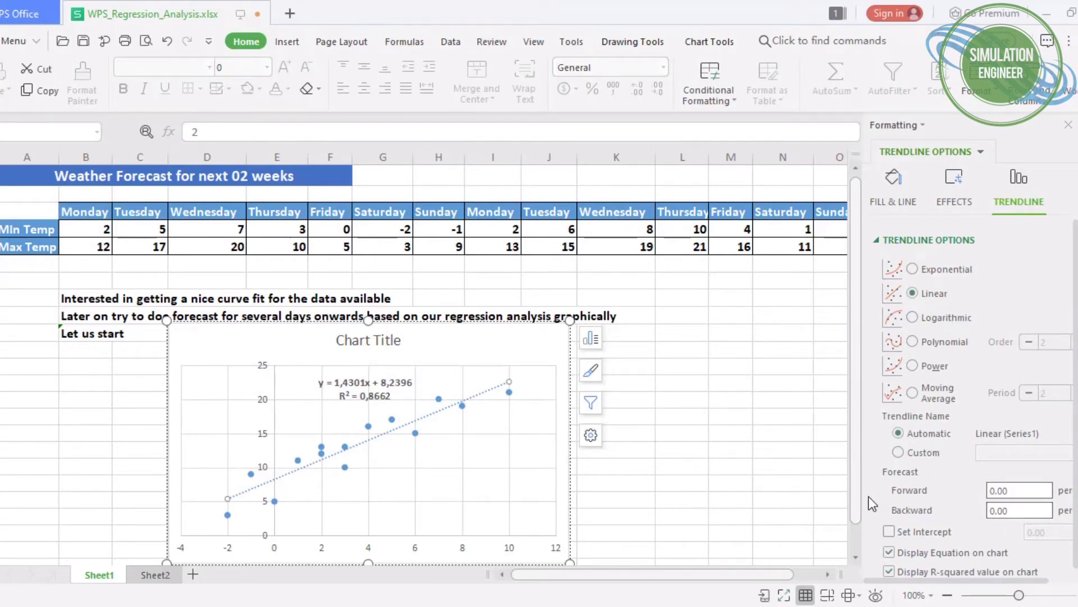
# Step: Set the trendline forecast to 5 periods forward and 5 periods backward
pyautogui.moveTo(863, 493); pyautogui.dragTo(837, 492)
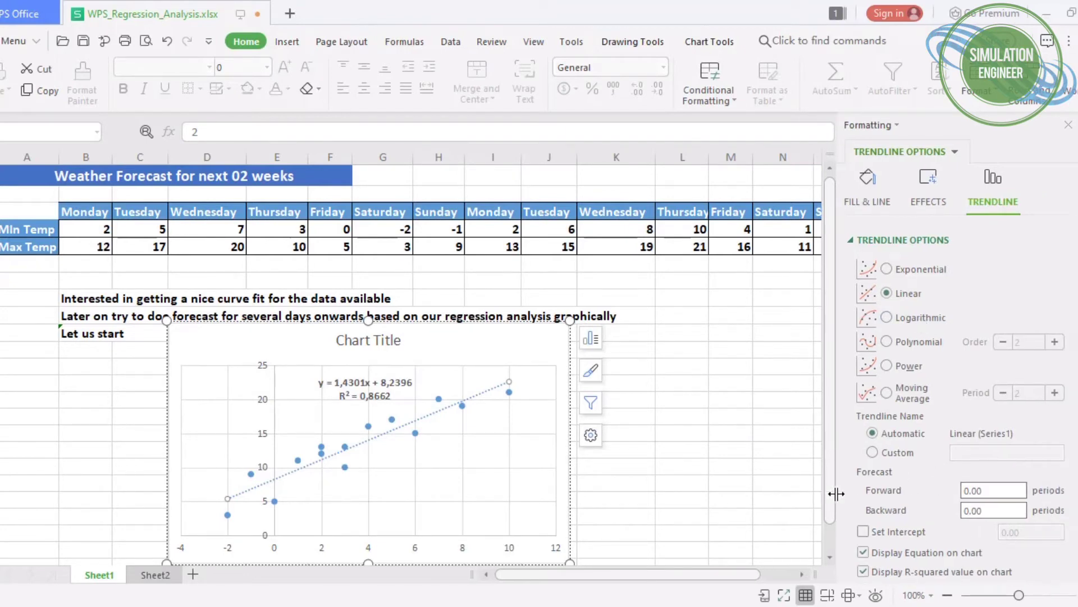
pyautogui.doubleClick(985, 494)
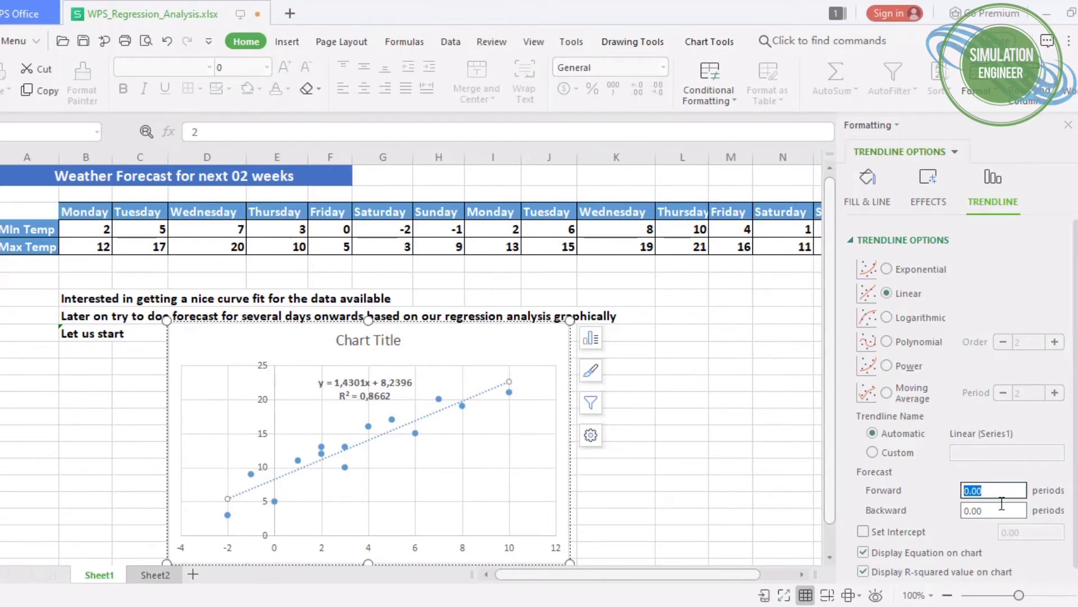
pyautogui.doubleClick(965, 510)
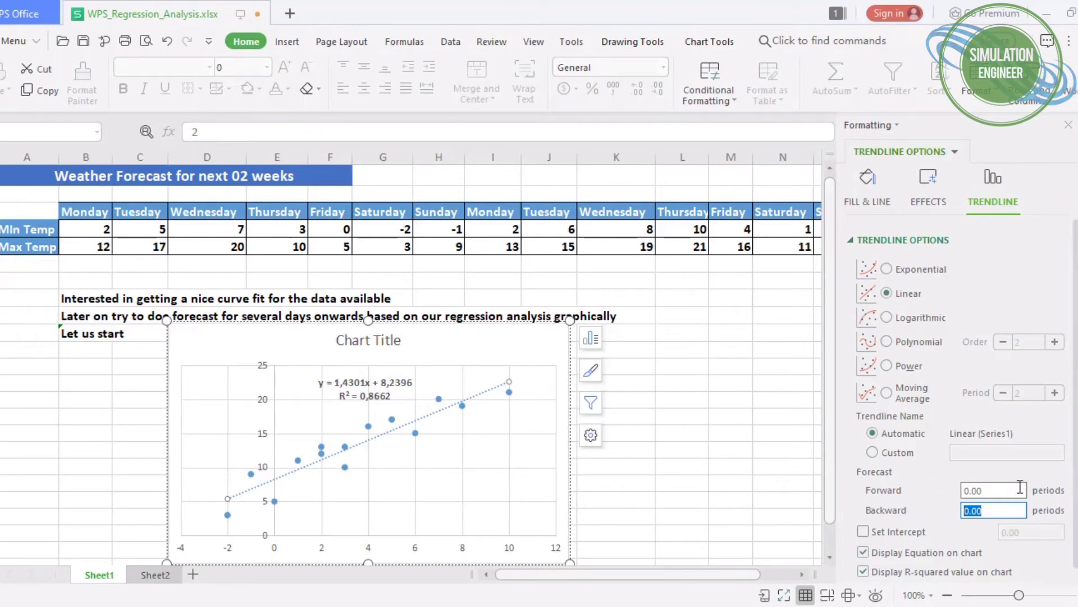
pyautogui.doubleClick(980, 489)
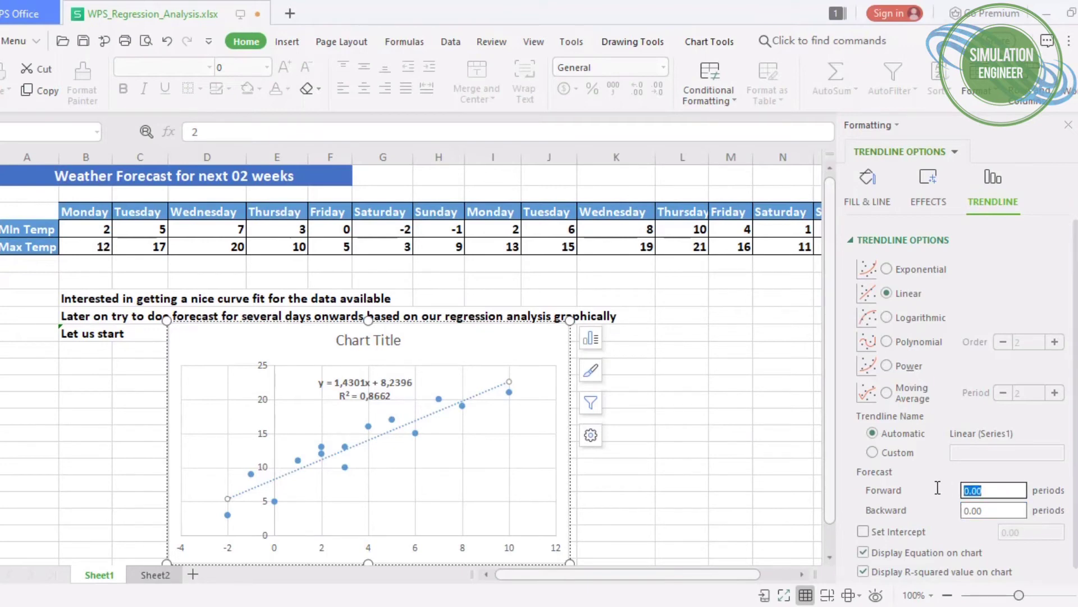
pyautogui.write('5')
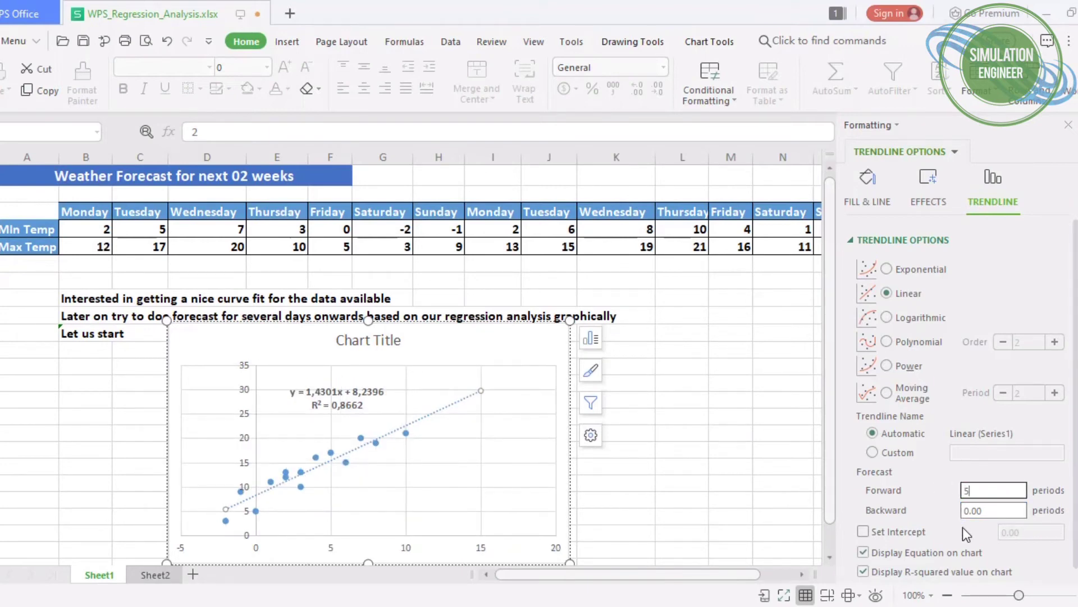
pyautogui.click(989, 510)
pyautogui.write('5')
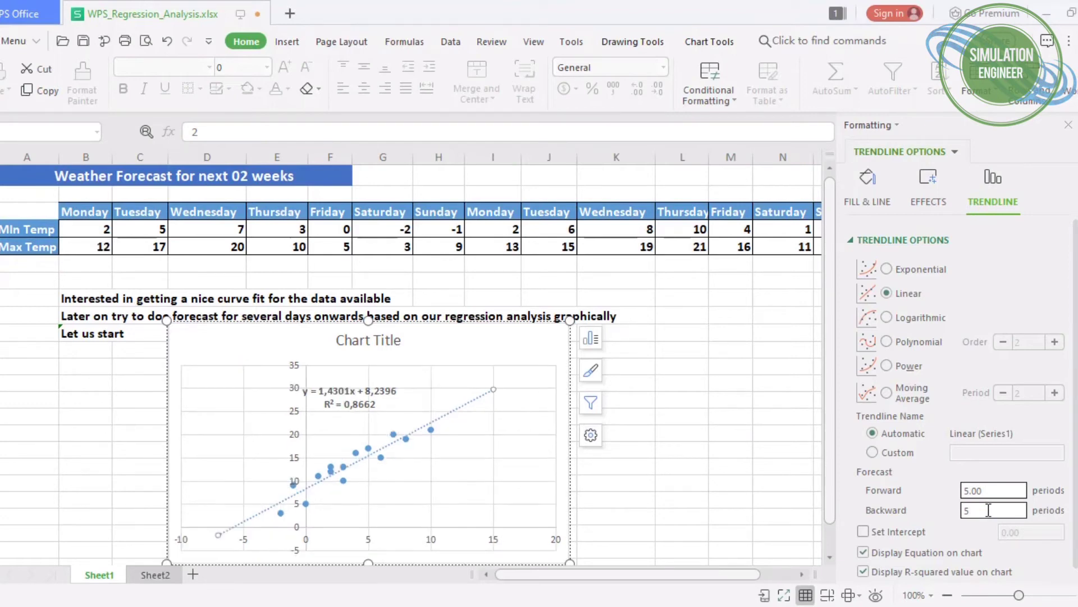
pyautogui.click(870, 474)
# Step: Switch the trendline to Polynomial and move its equation label to the chart's lower right
pyautogui.click(911, 345)
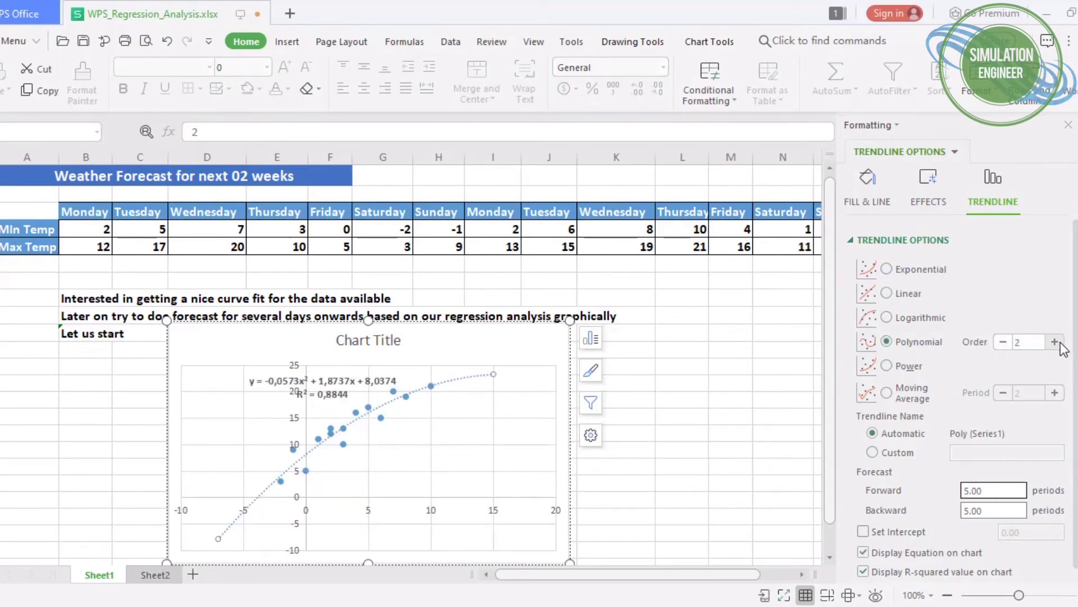
pyautogui.click(321, 396)
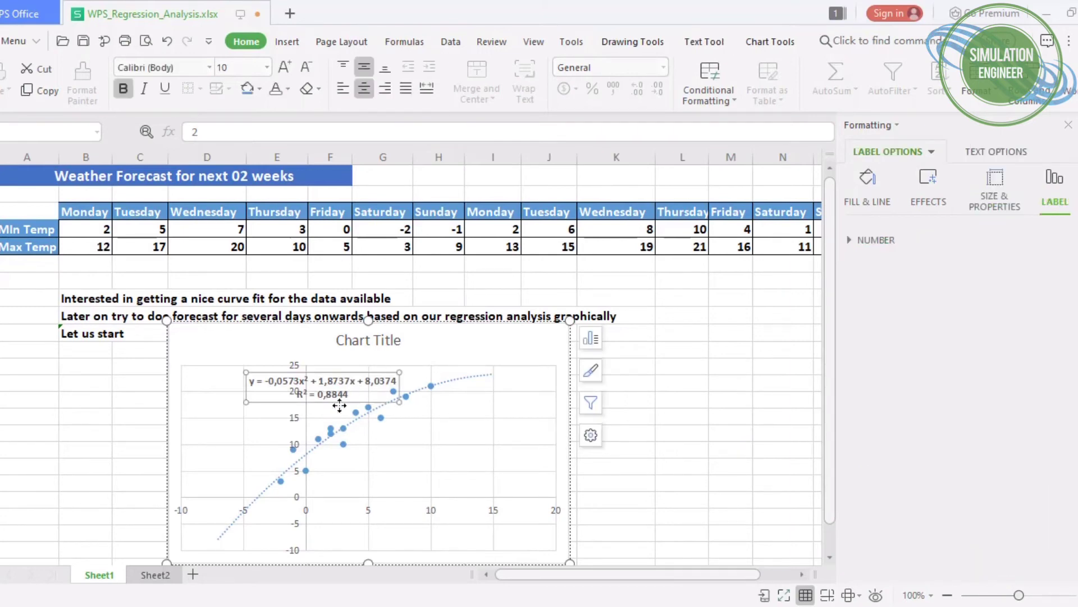
pyautogui.moveTo(347, 403); pyautogui.dragTo(472, 477)
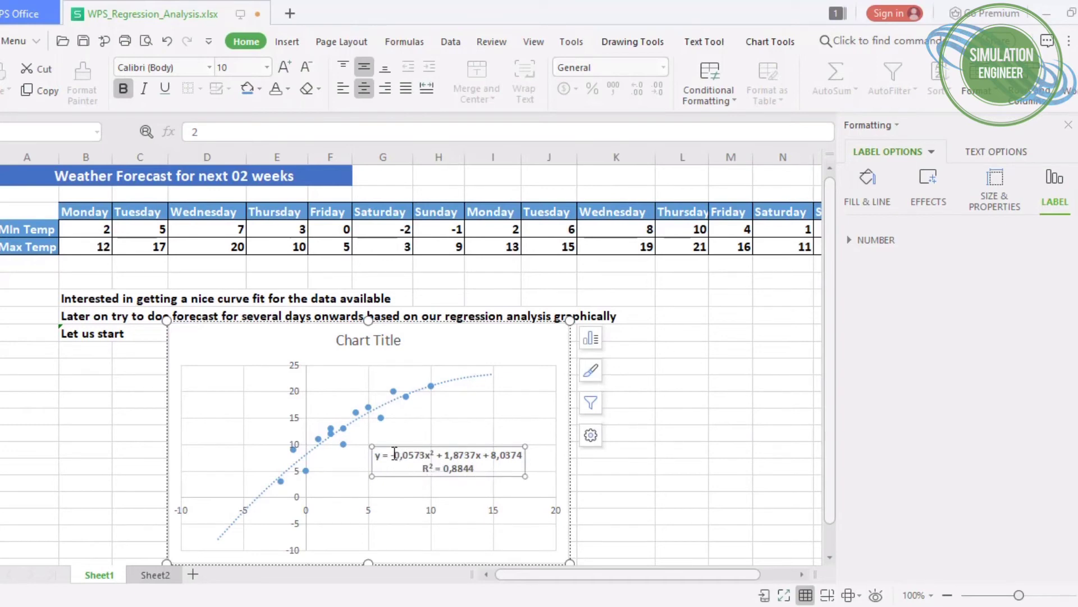
pyautogui.moveTo(394, 454); pyautogui.dragTo(530, 456)
pyautogui.click(483, 468)
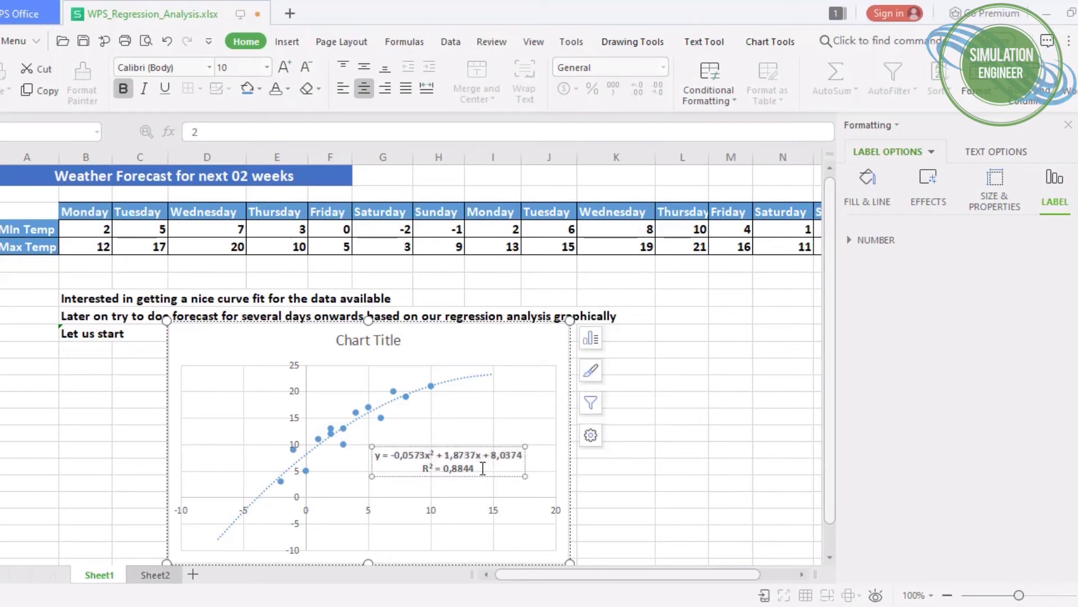
# Step: Raise the polynomial order to 3, 4 and 5, then set it back to 2
pyautogui.click(471, 376)
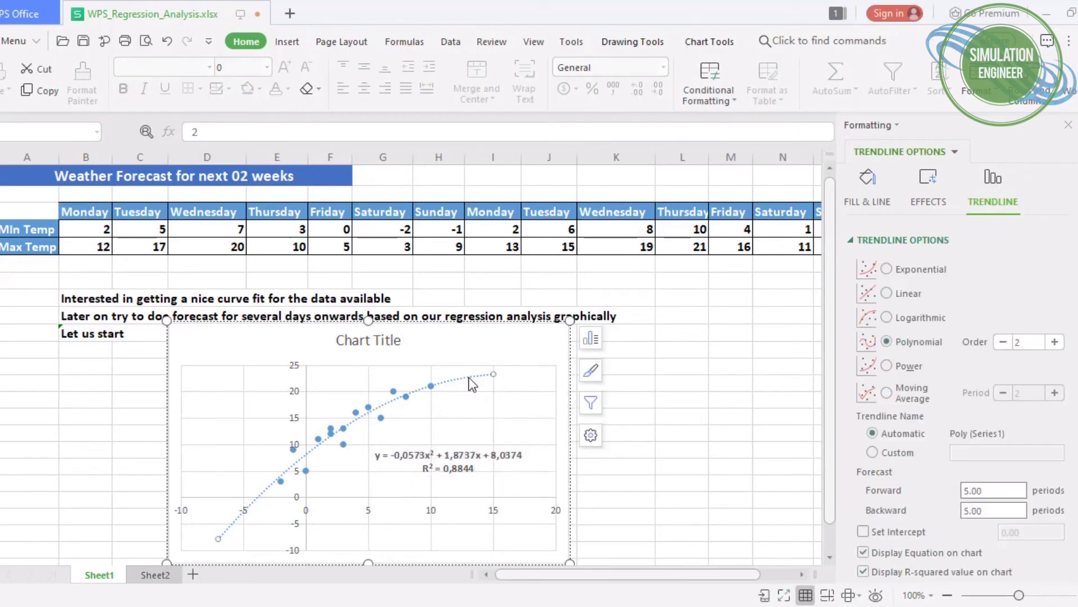
pyautogui.click(1056, 342)
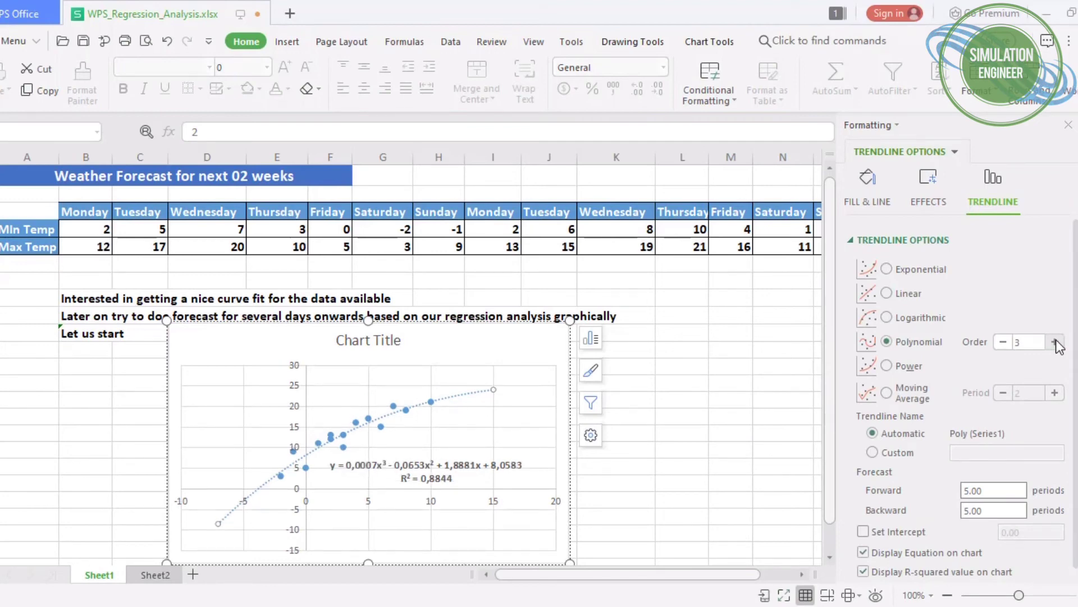
pyautogui.click(1056, 343)
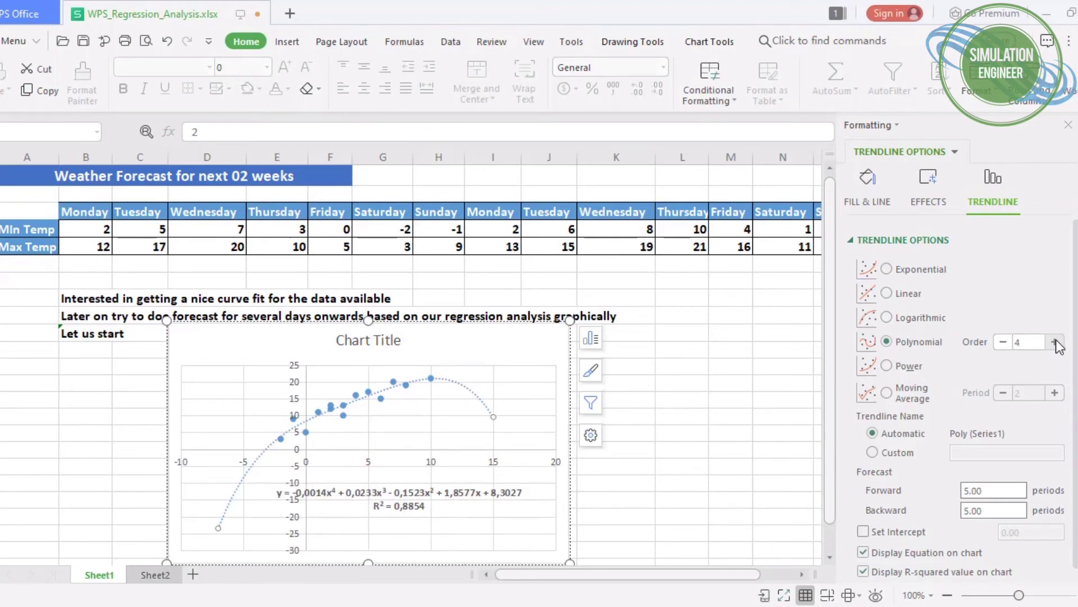
pyautogui.click(1056, 343)
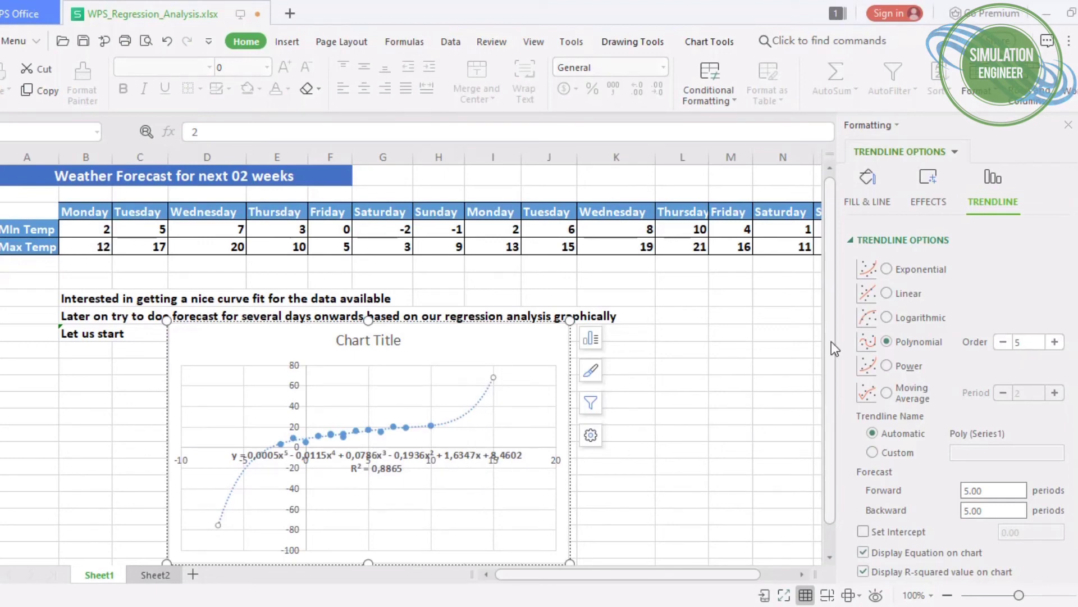
pyautogui.click(354, 471)
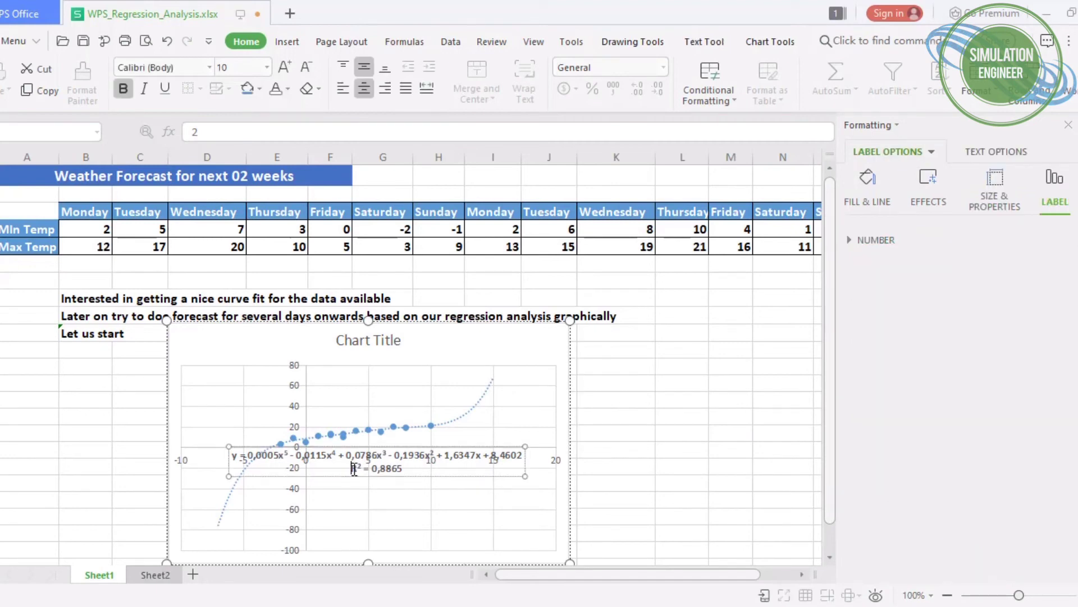
pyautogui.moveTo(354, 471); pyautogui.dragTo(416, 471)
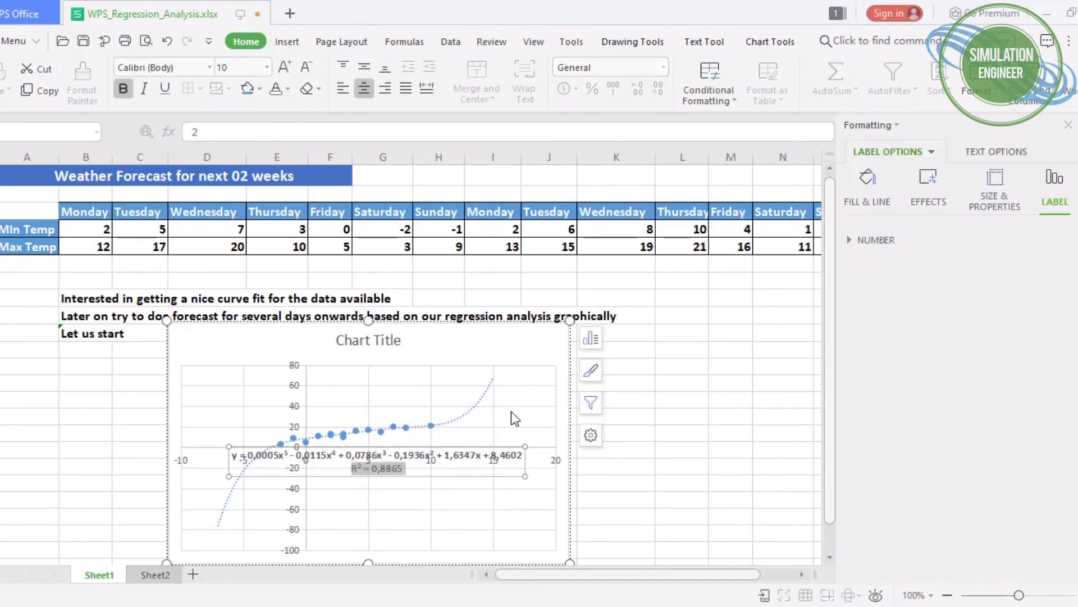
pyautogui.click(483, 397)
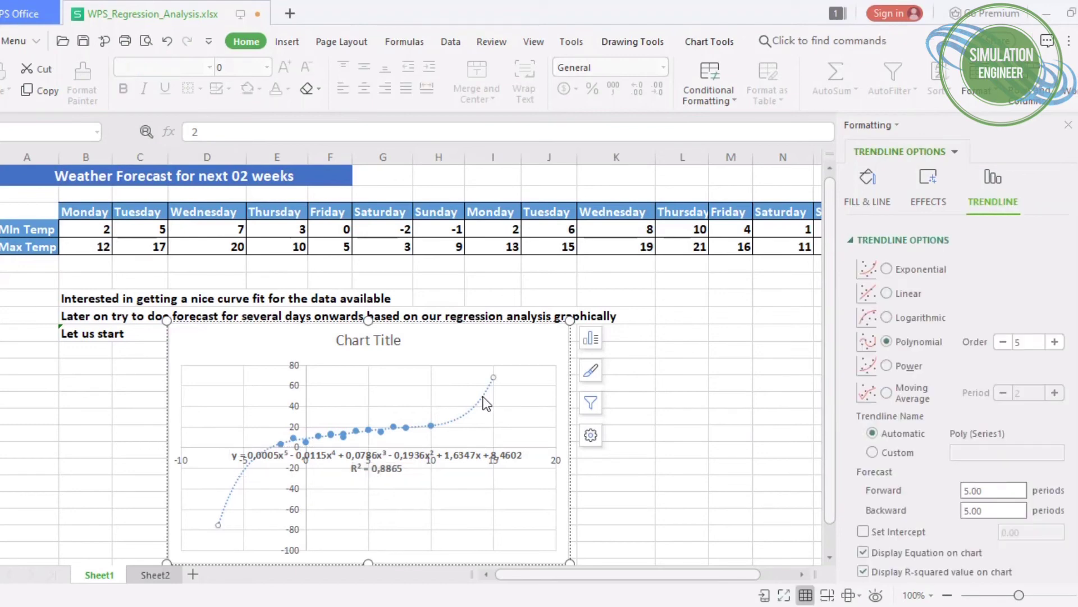
pyautogui.click(1003, 342)
pyautogui.click(1003, 343)
pyautogui.click(1003, 342)
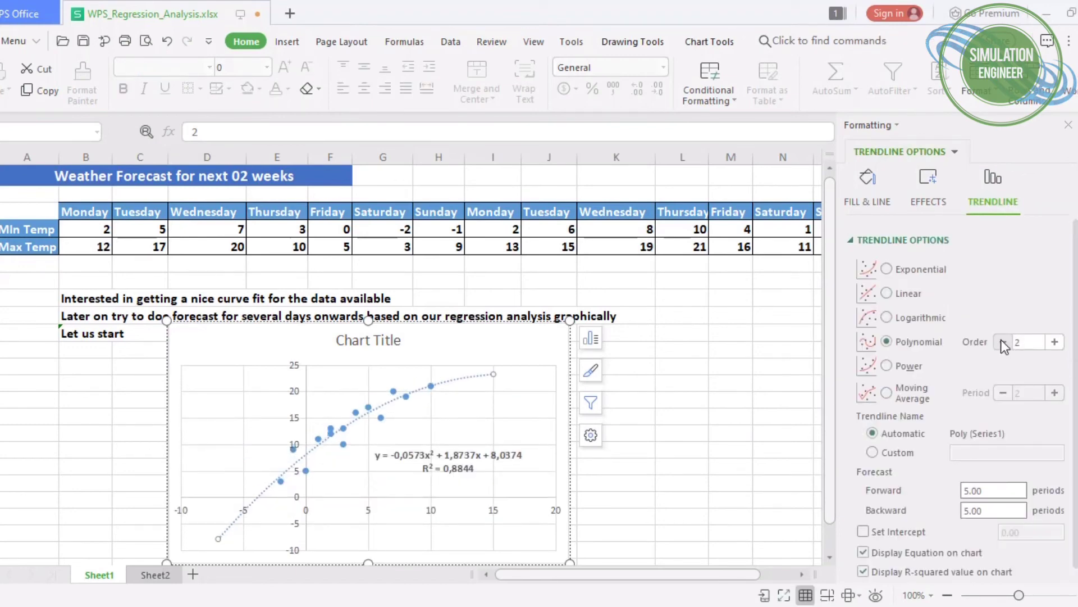
# Step: Set the trendline back to Linear and move the chart right of the notes
pyautogui.click(904, 298)
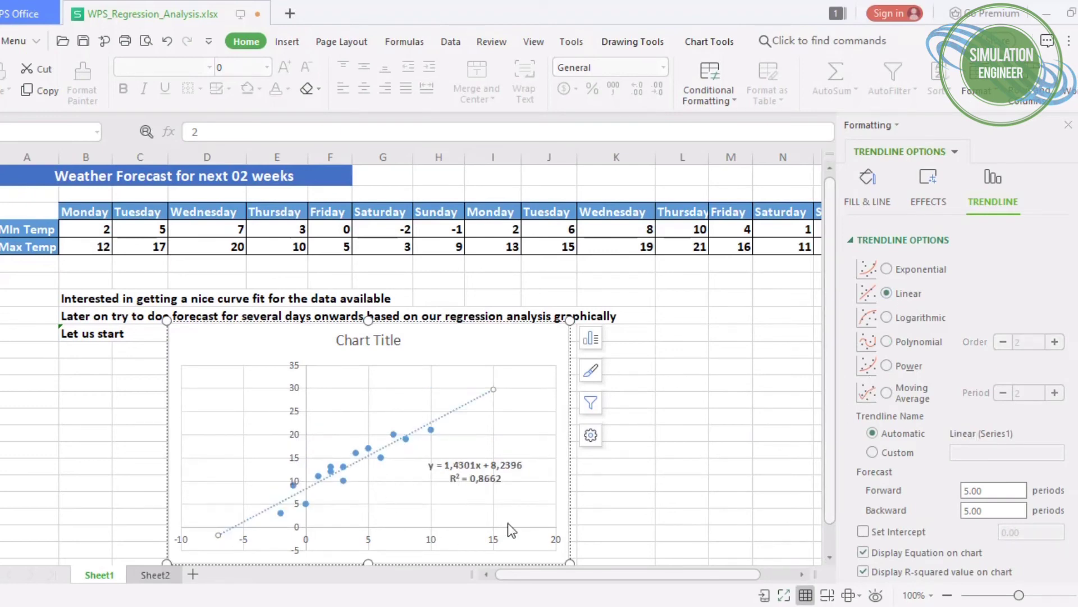
pyautogui.click(475, 473)
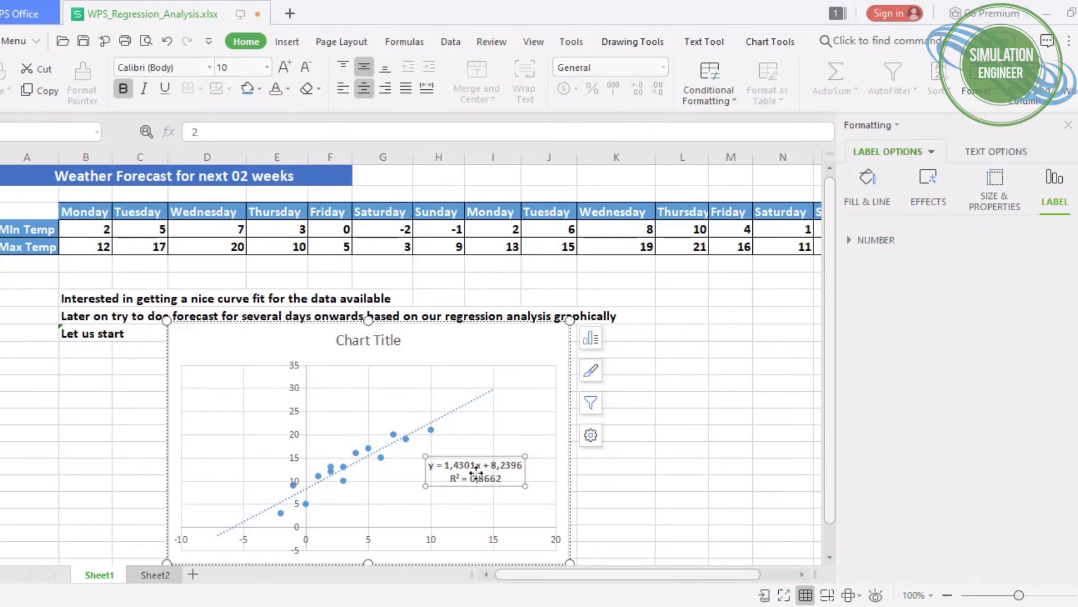
pyautogui.moveTo(433, 344); pyautogui.dragTo(675, 322)
# Step: Type 'so with this method you can do linear or higher order regression' in B11 and 'analysis in WPS Spreadsheet' in B12
pyautogui.click(85, 351)
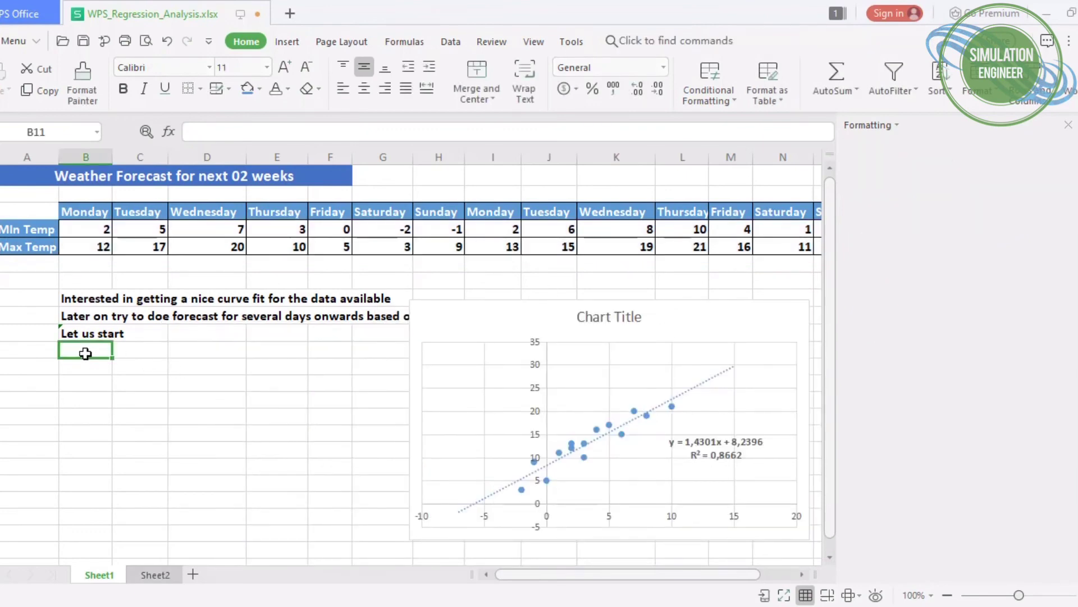
pyautogui.write('so with th')
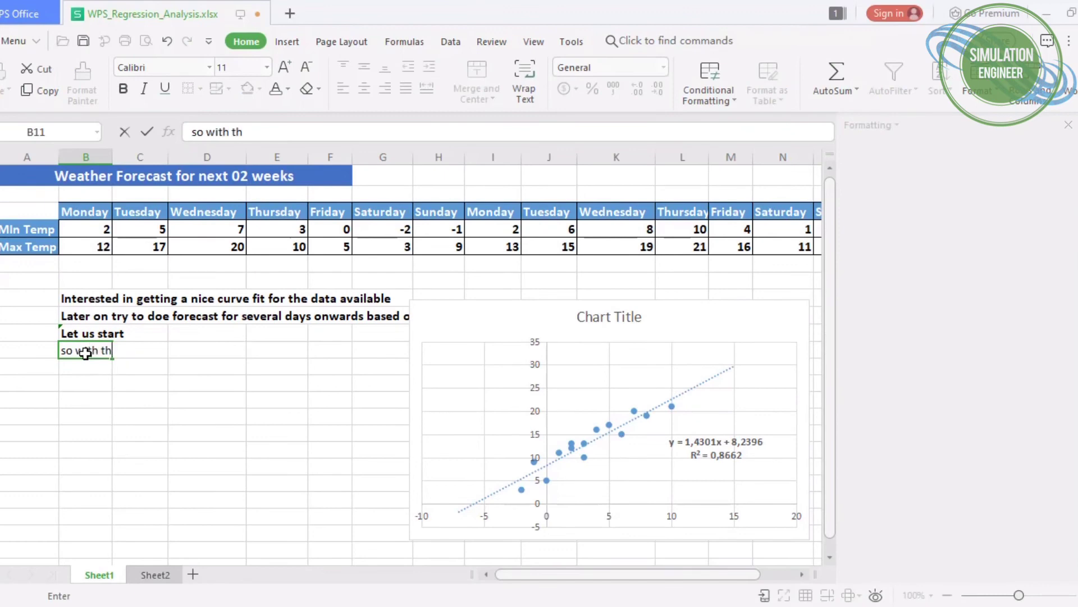
pyautogui.write('is method')
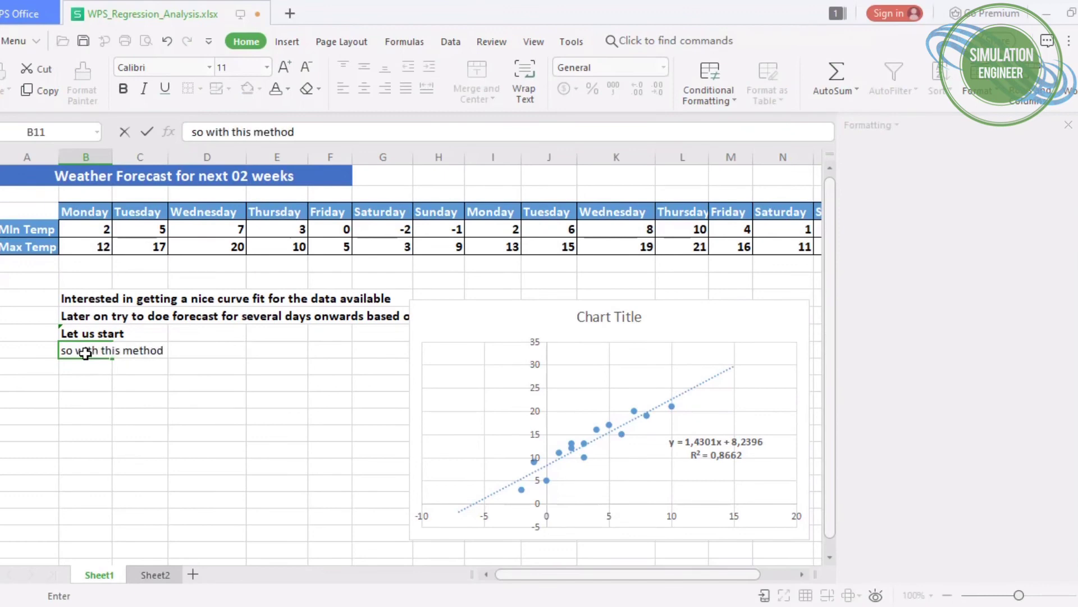
pyautogui.write(' you can do')
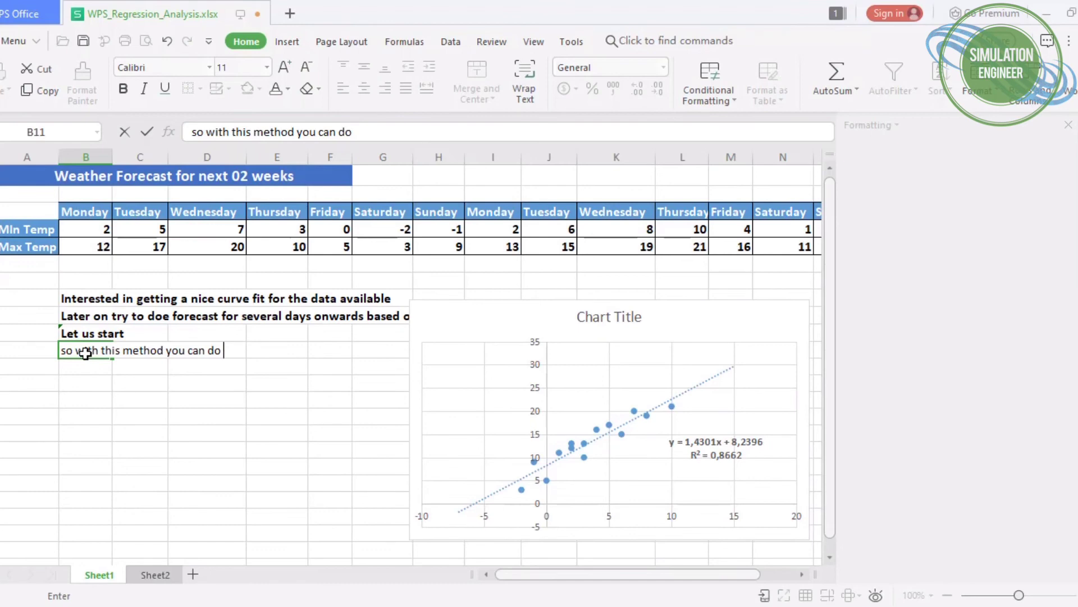
pyautogui.write('linear or ig')
pyautogui.write('h')
pyautogui.press('BackSpace')
pyautogui.press('BackSpace')
pyautogui.press('BackSpace')
pyautogui.write('hgih')
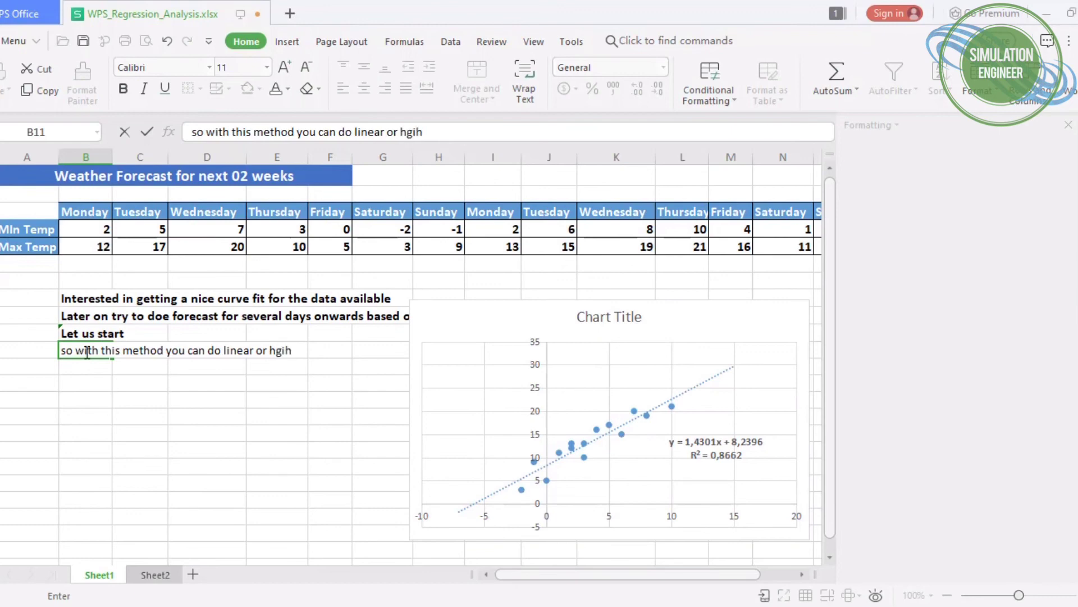
pyautogui.write('e')
pyautogui.press('BackSpace')
pyautogui.press('BackSpace')
pyautogui.press('BackSpace')
pyautogui.press('BackSpace')
pyautogui.write('igher order')
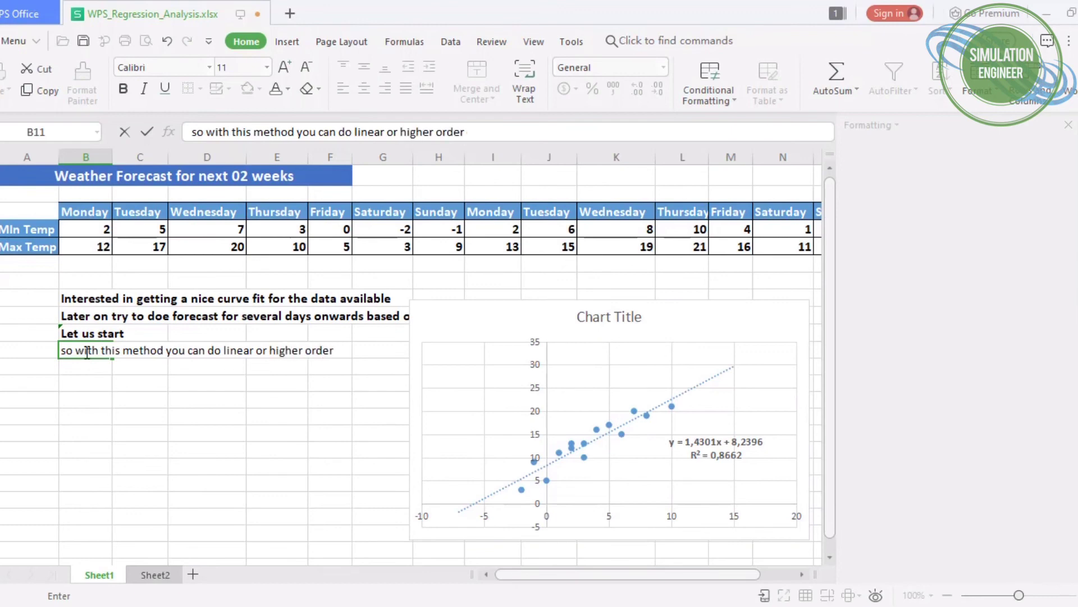
pyautogui.write(' regression')
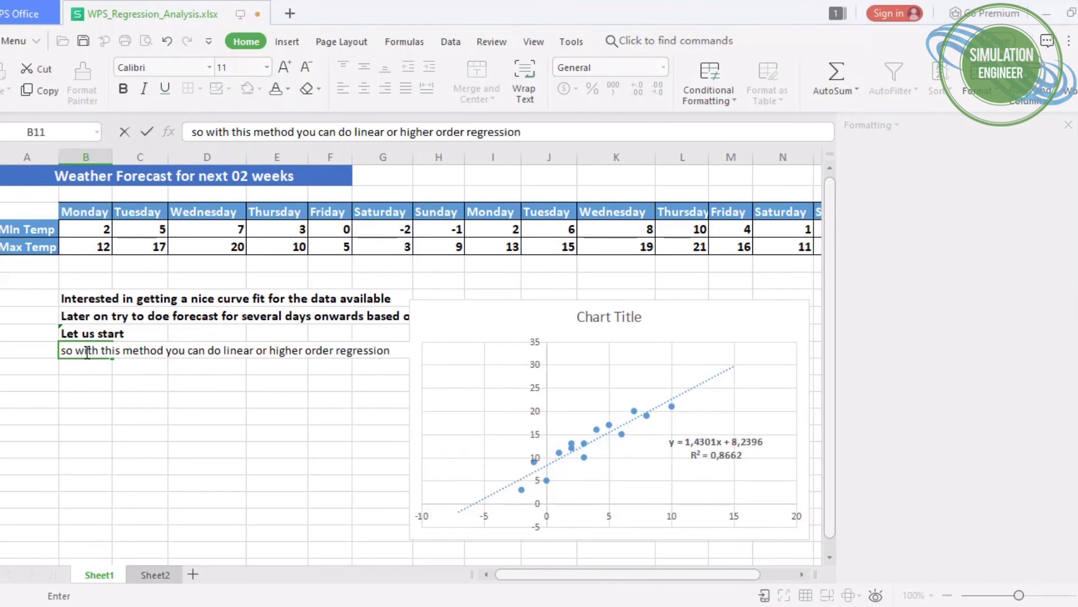
pyautogui.press('Return')
pyautogui.write('ana')
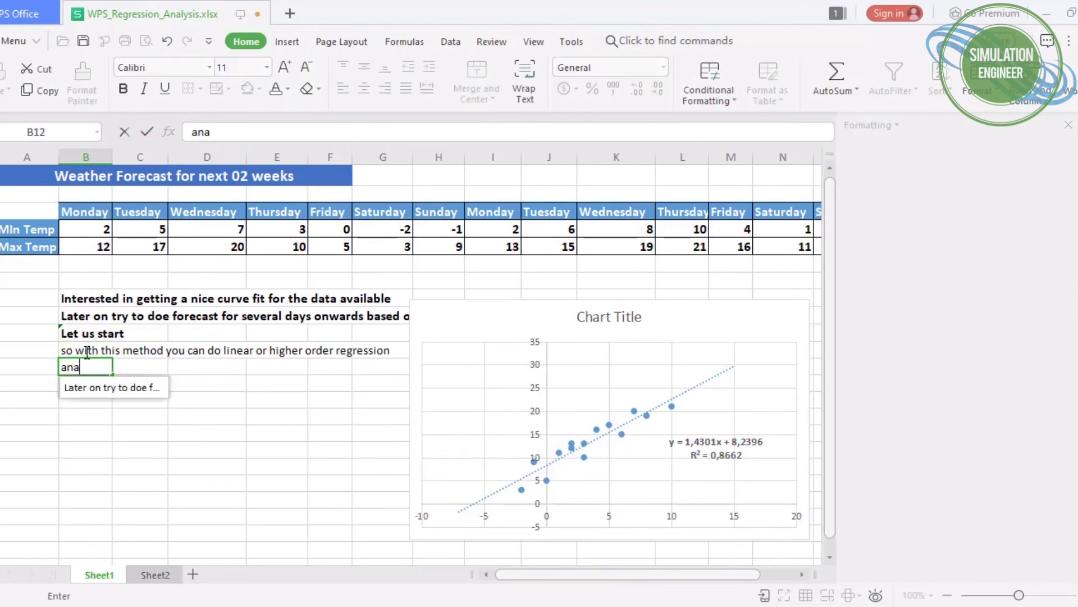
pyautogui.write('lysis in WPS Sp')
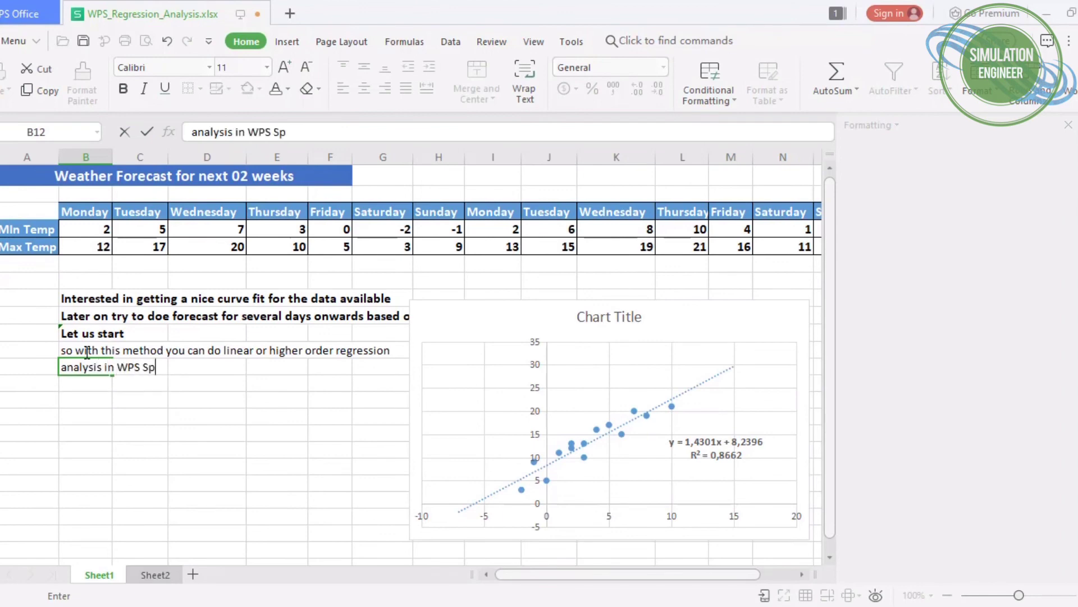
pyautogui.write('readsheet')
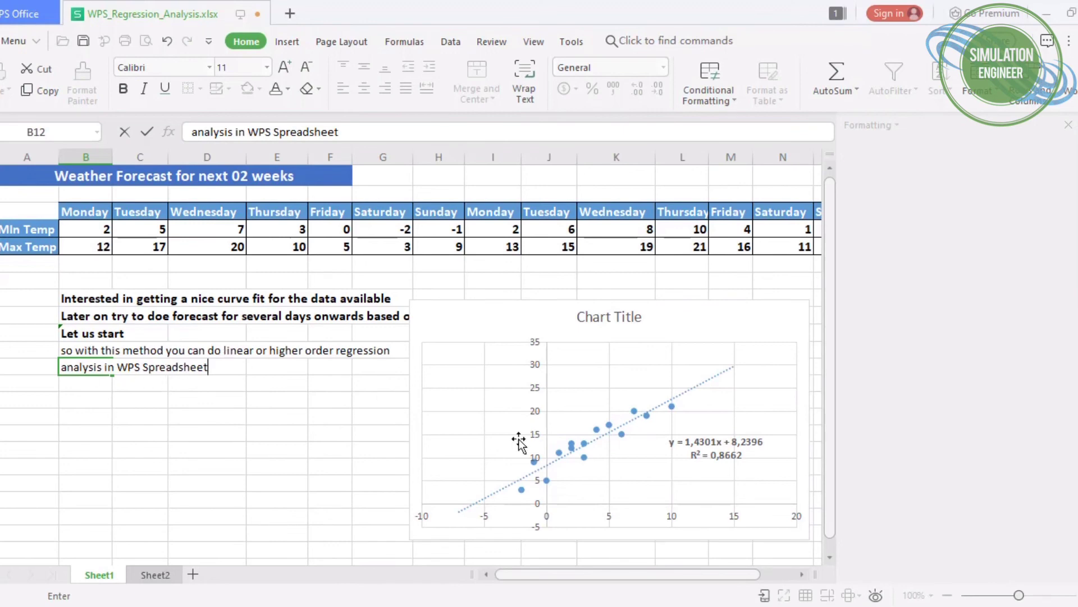
pyautogui.click(252, 368)
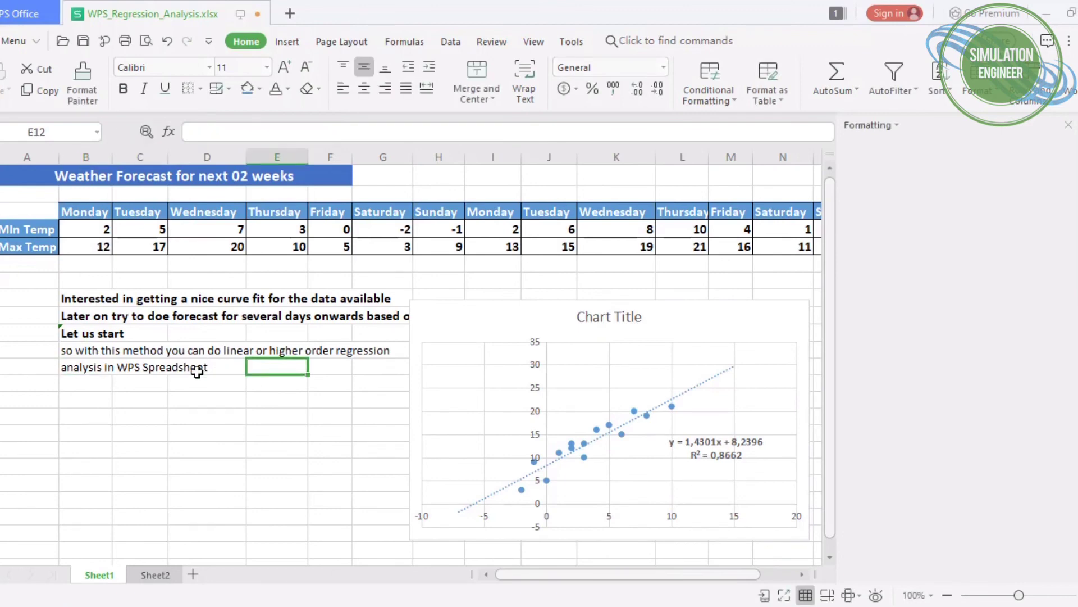